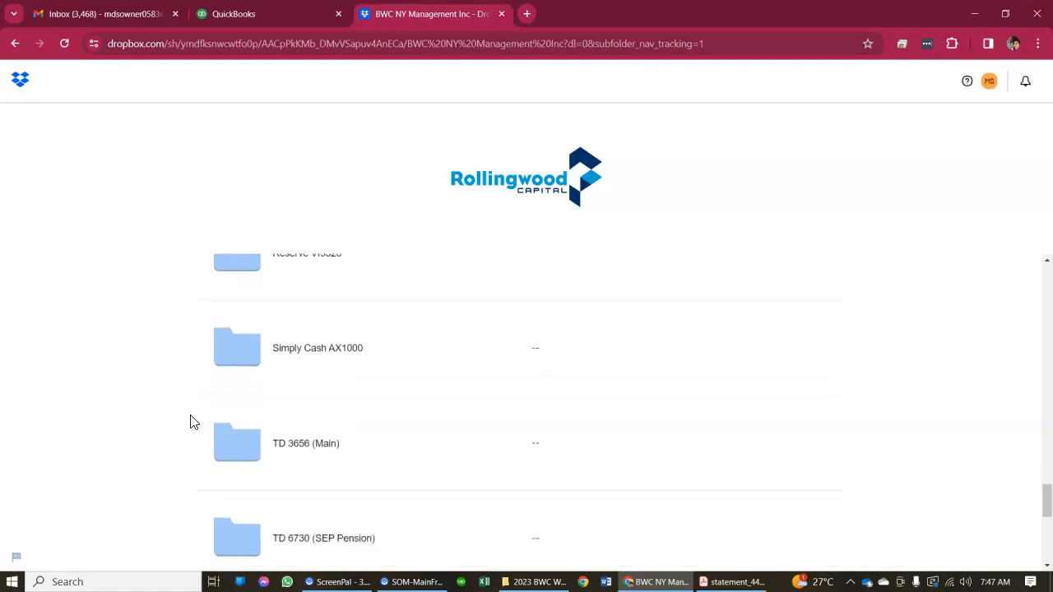
Open the Wise folder in the shared Dropbox files, look over its statements, and bring up the statement PDF in Acrobat
{"action": "scroll", "coordinate": [190, 422], "scroll_direction": "down", "scroll_amount": 1}
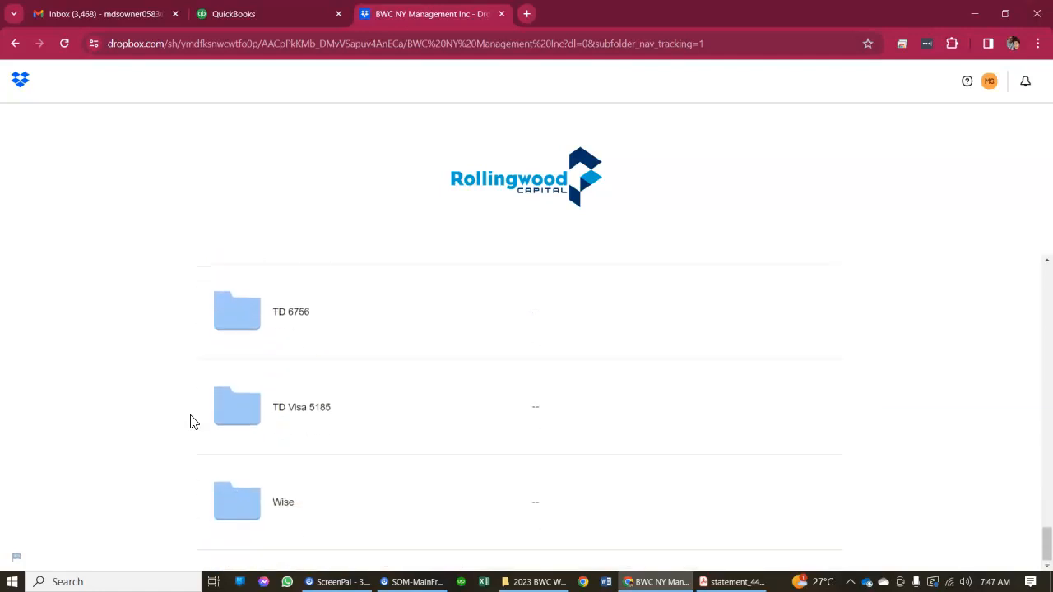
{"action": "left_click", "coordinate": [288, 494]}
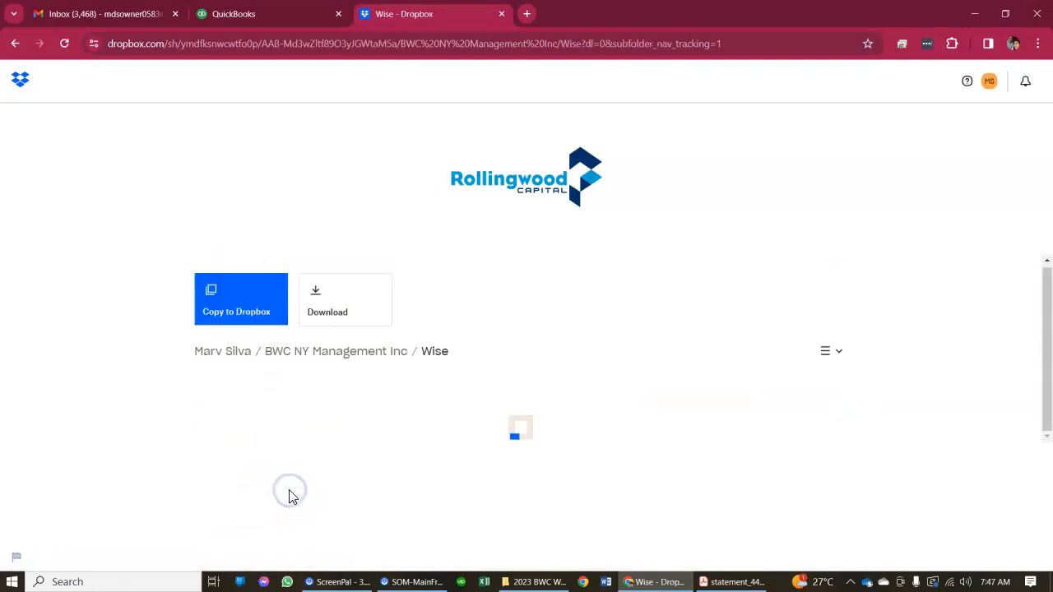
{"action": "scroll", "coordinate": [253, 370], "scroll_direction": "down", "scroll_amount": 5}
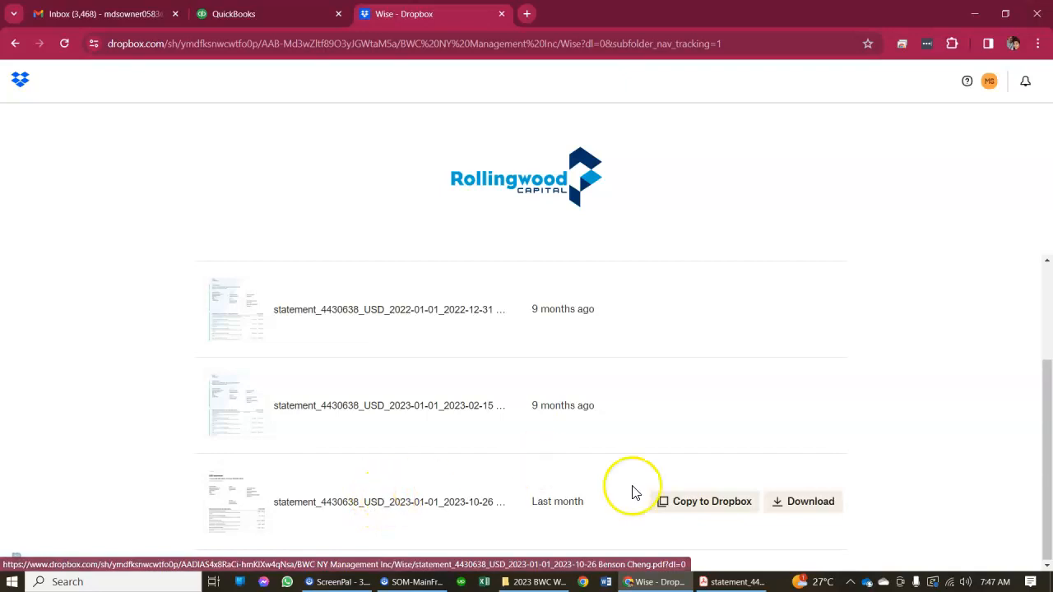
{"action": "left_click", "coordinate": [520, 582]}
{"action": "left_click", "coordinate": [520, 582]}
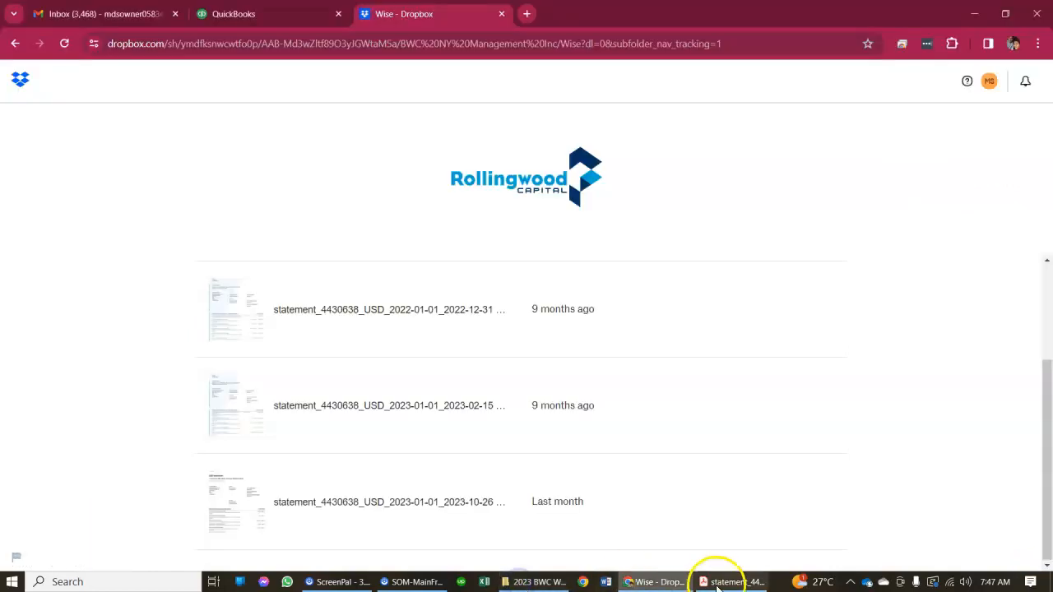
{"action": "left_click", "coordinate": [740, 582]}
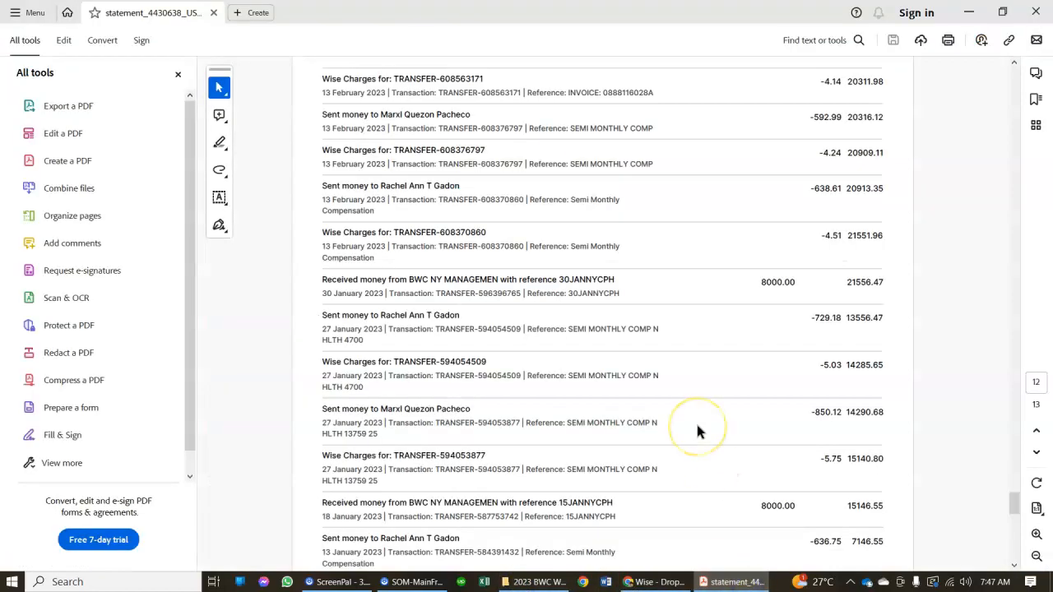
Switch to QuickBooks, choose Wise as the account to reconcile, and resume its reconciliation
{"action": "left_click", "coordinate": [653, 582]}
{"action": "left_click", "coordinate": [288, 17]}
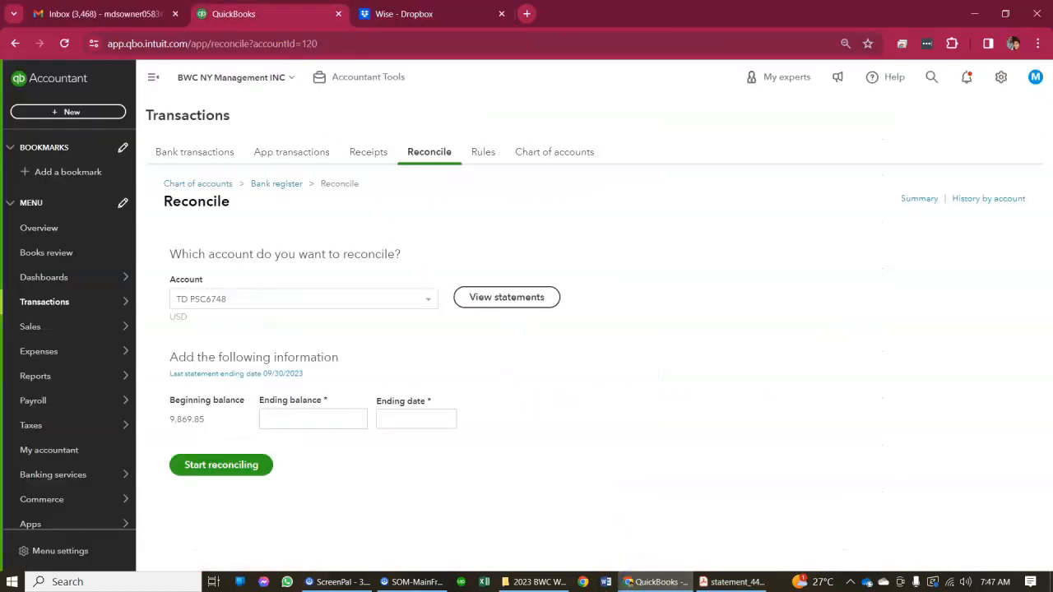
{"action": "left_click", "coordinate": [318, 404]}
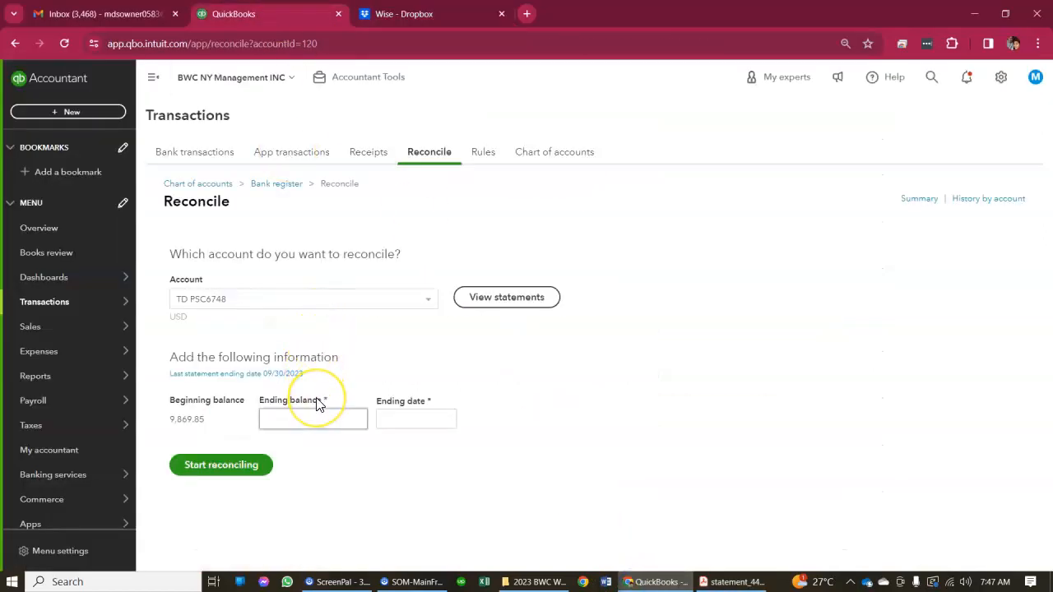
{"action": "left_click", "coordinate": [397, 302]}
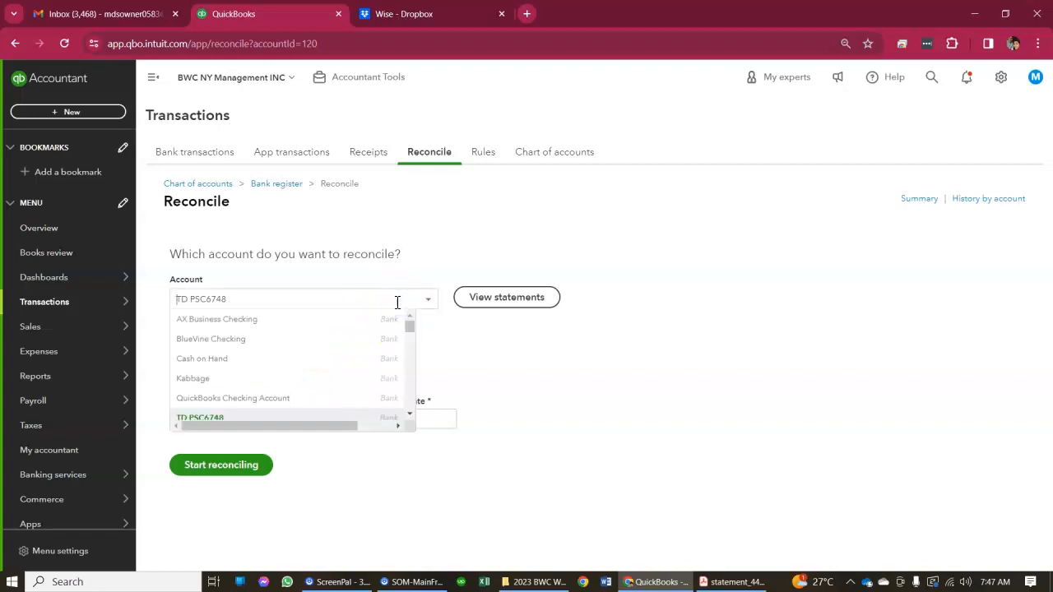
{"action": "type", "text": "wi"}
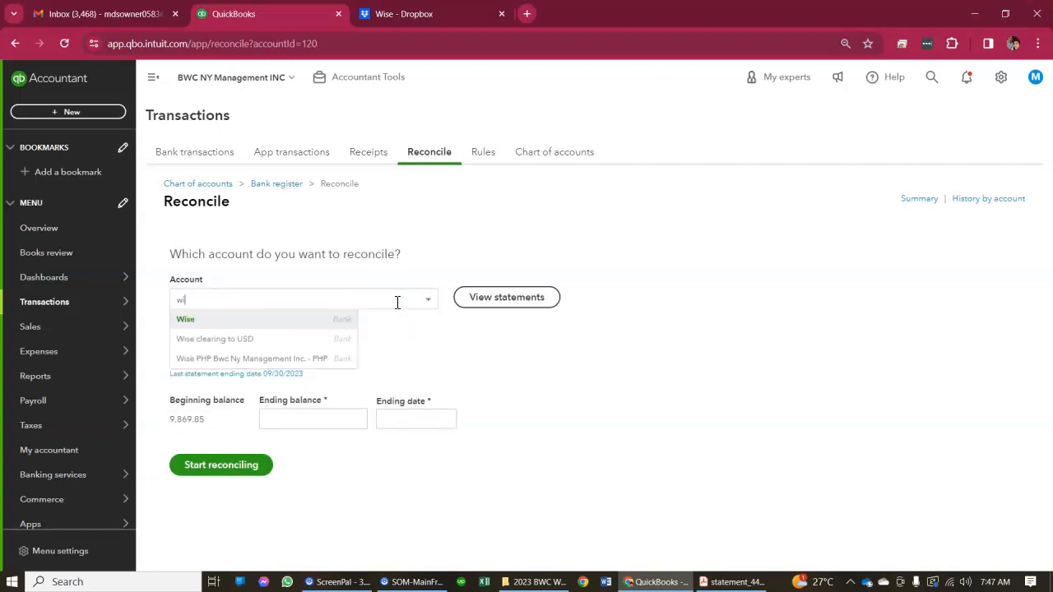
{"action": "left_click", "coordinate": [243, 320]}
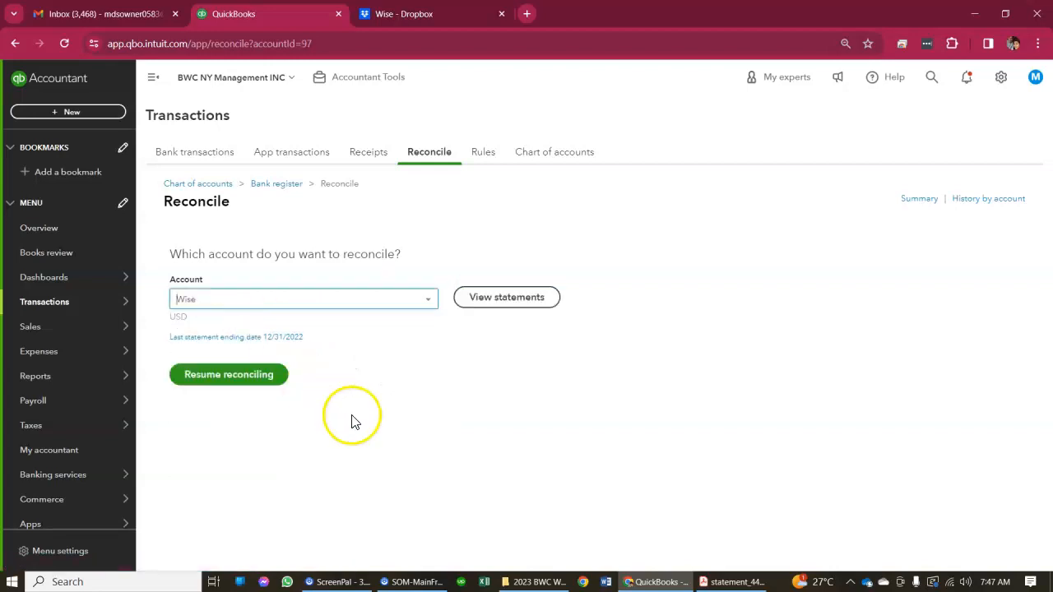
{"action": "left_click", "coordinate": [264, 380]}
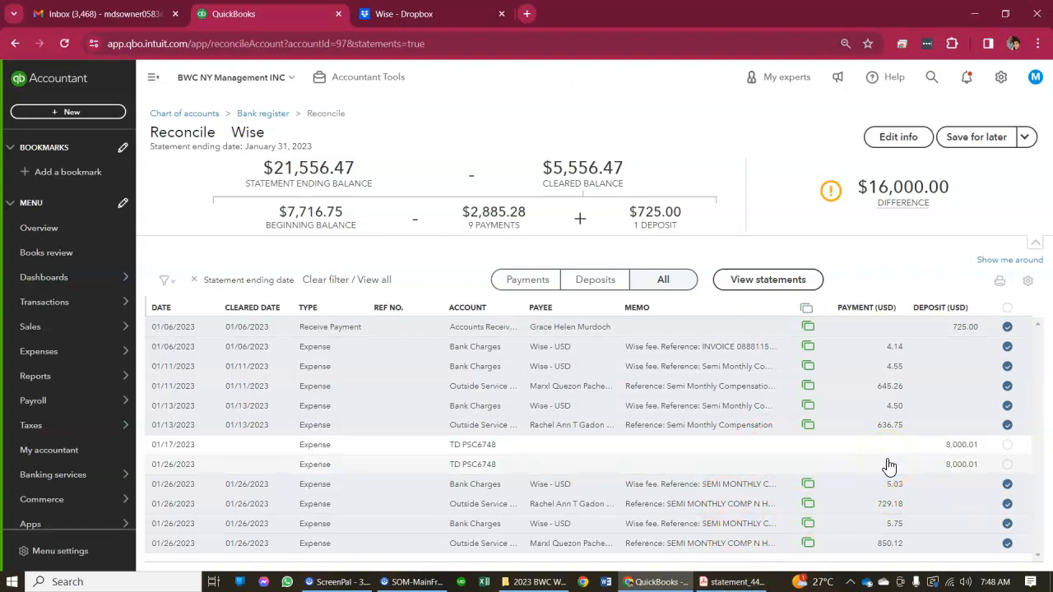
Open the 01/17/2023 expense behind the uncleared deposit, examine its category lines, and close it
{"action": "left_click", "coordinate": [833, 447]}
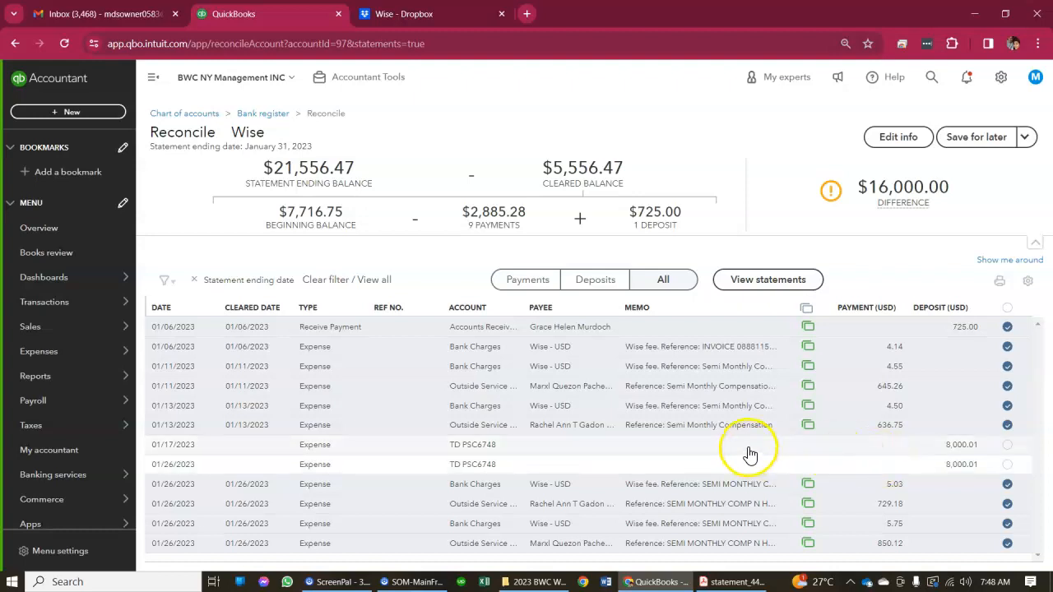
{"action": "left_click", "coordinate": [803, 436]}
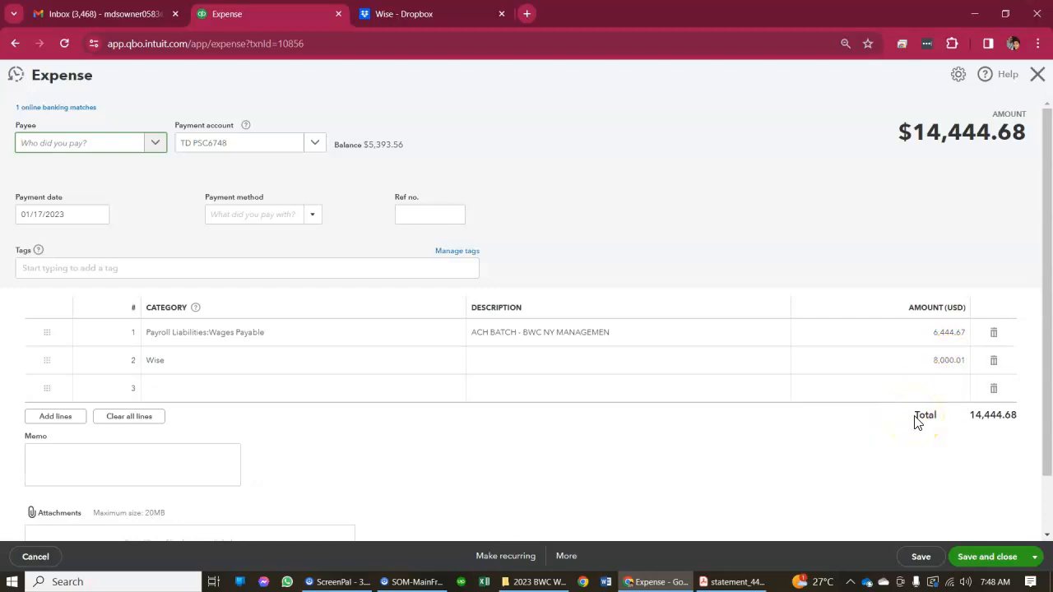
{"action": "left_click", "coordinate": [1037, 77]}
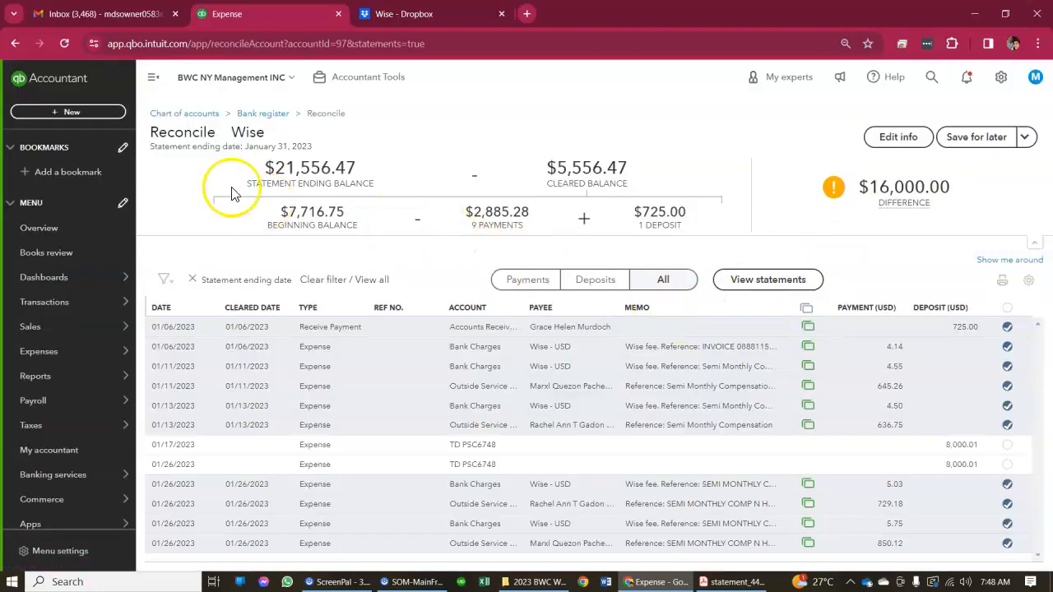
Create a new expense with Wise - USD as the payment account
{"action": "left_click", "coordinate": [78, 113]}
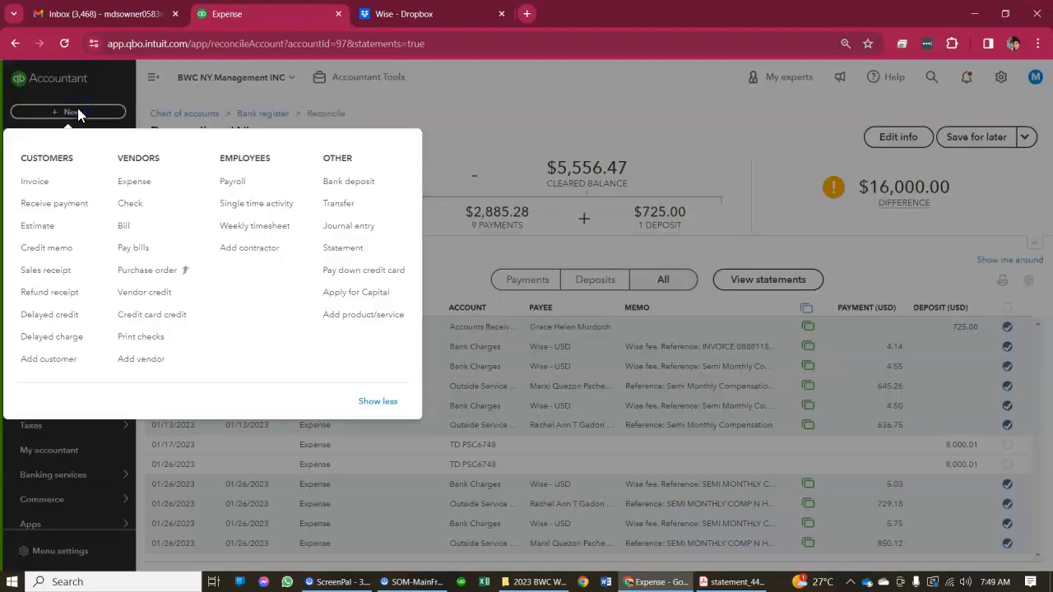
{"action": "left_click", "coordinate": [158, 181]}
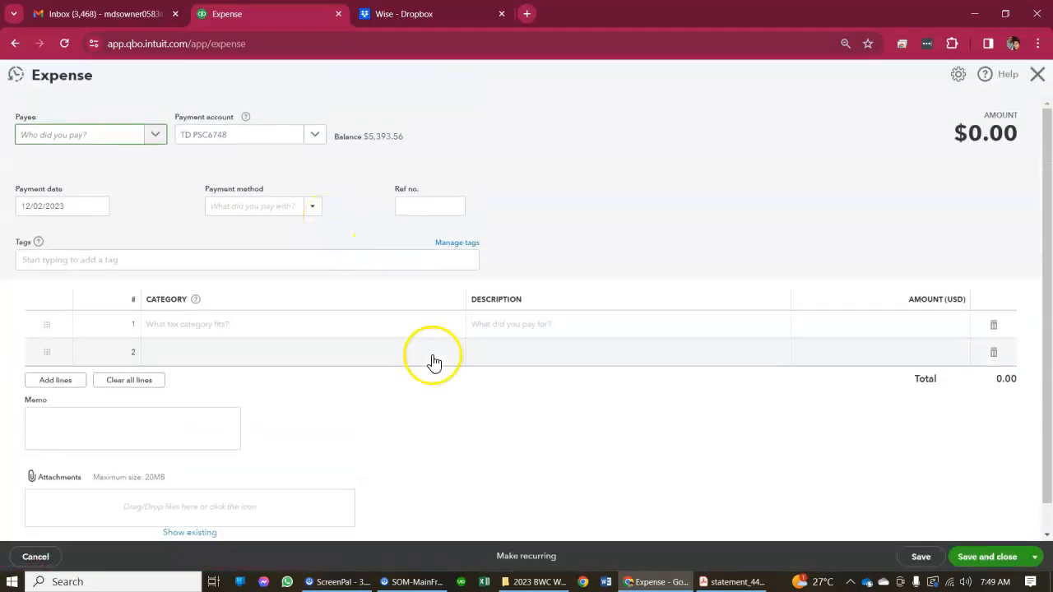
{"action": "left_click", "coordinate": [319, 138]}
{"action": "type", "text": "wise"}
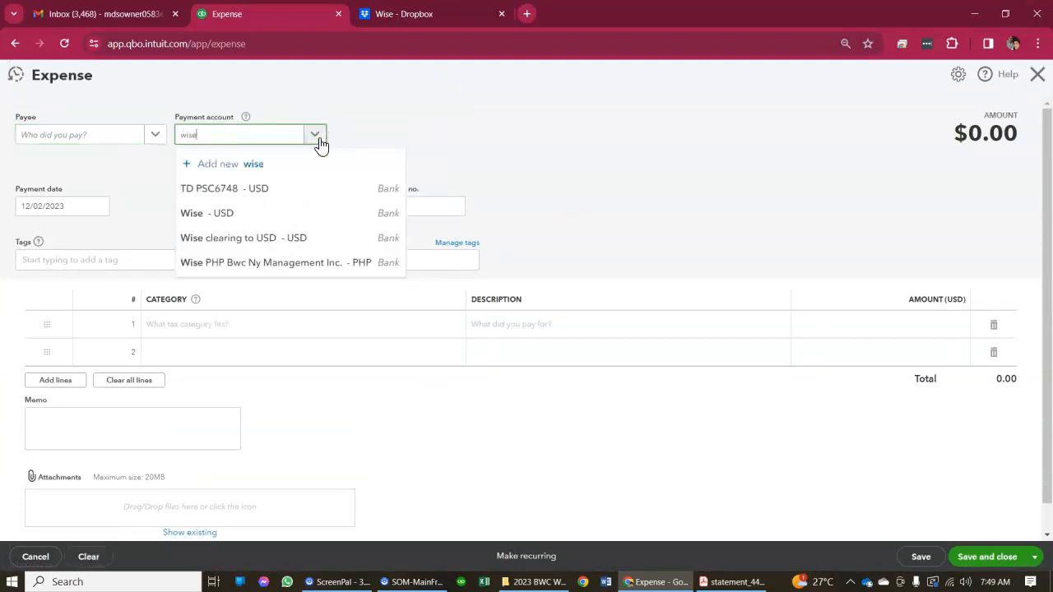
{"action": "left_click", "coordinate": [224, 213]}
Fill the expense's first line with the Miscellaneous category and an amount of 0.01
{"action": "left_click", "coordinate": [218, 337]}
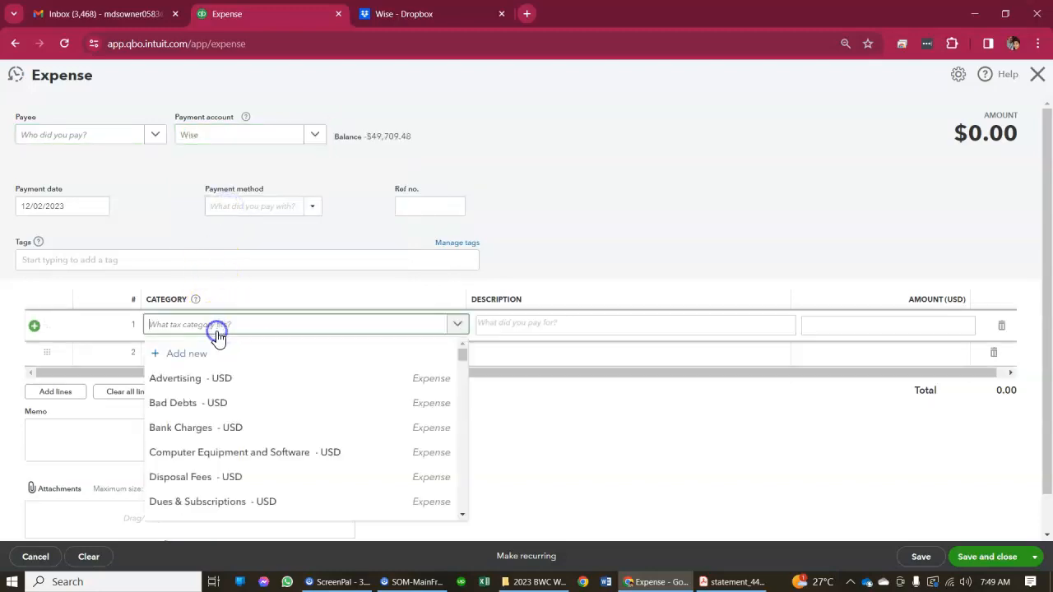
{"action": "type", "text": "misce"}
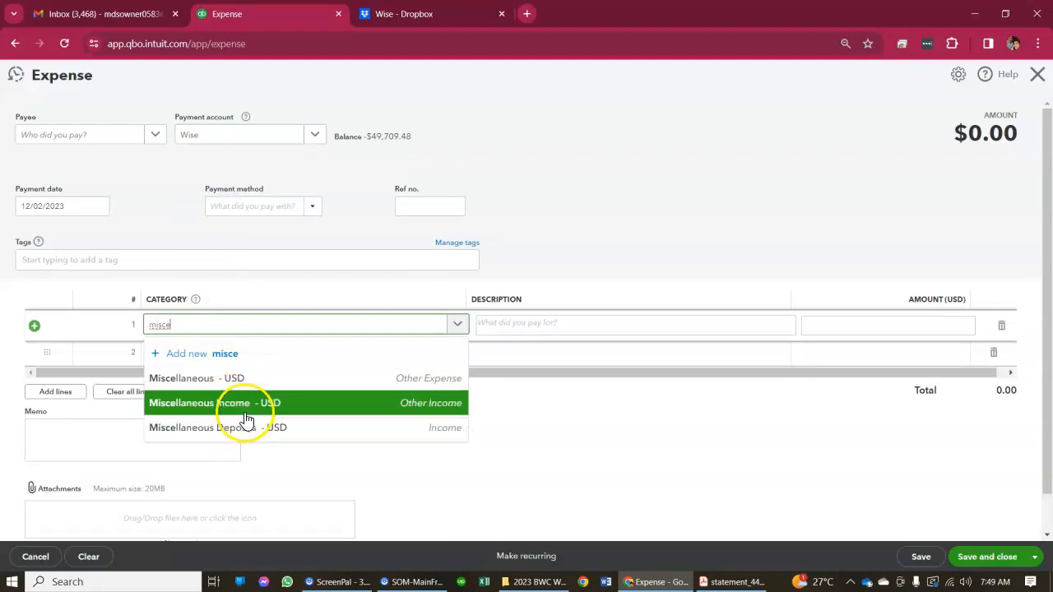
{"action": "left_click", "coordinate": [259, 380]}
{"action": "left_click", "coordinate": [819, 327]}
{"action": "type", "text": ".01"}
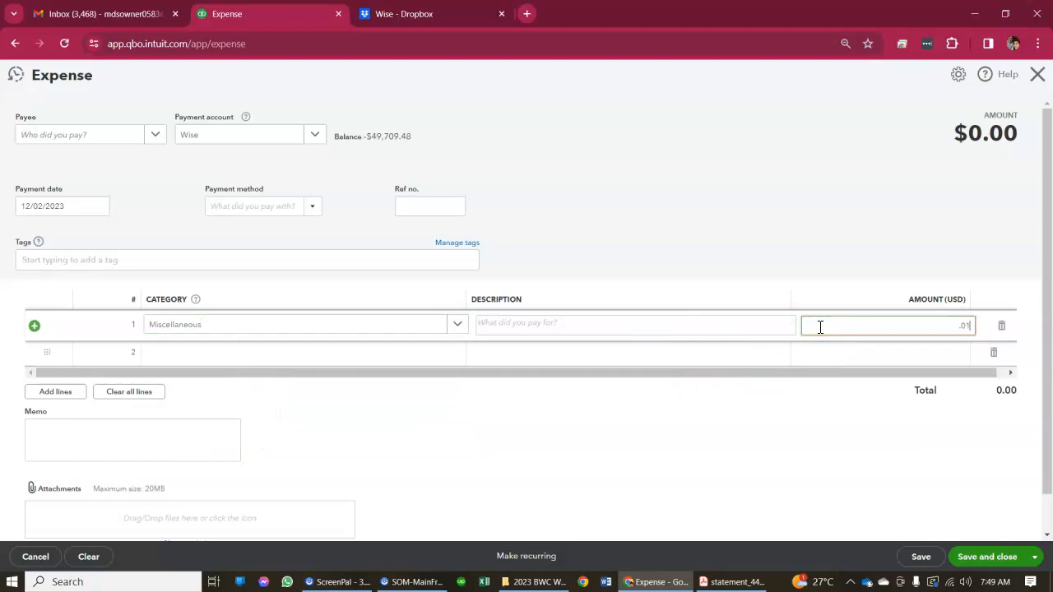
{"action": "left_click", "coordinate": [913, 218]}
Check the deposit date in the Wise statement PDF, set the expense's payment date to 01/18/2023, and save it
{"action": "left_click", "coordinate": [717, 581]}
{"action": "left_click", "coordinate": [632, 504]}
{"action": "left_click", "coordinate": [720, 581]}
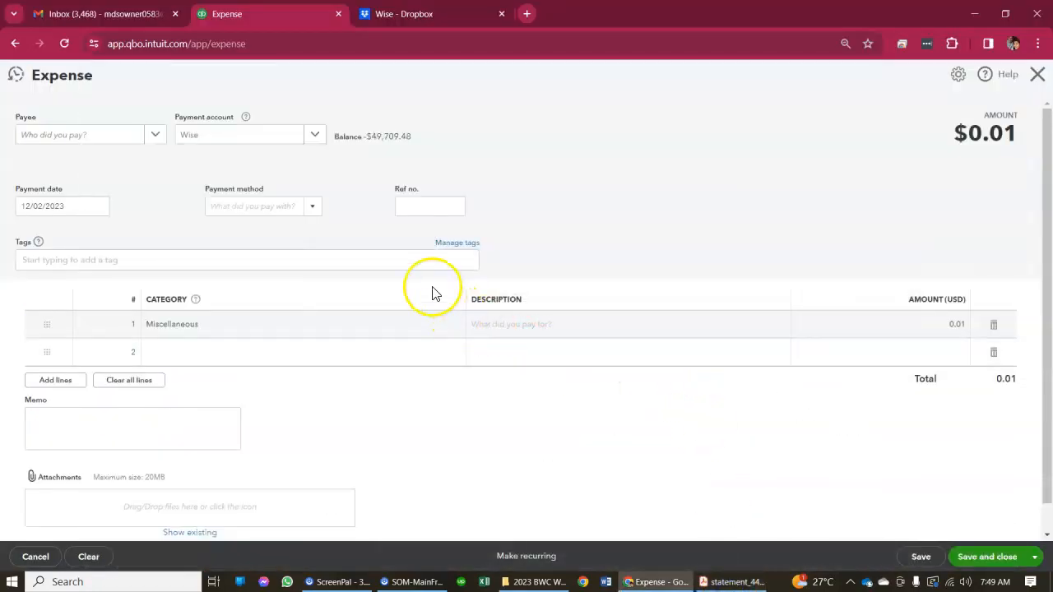
{"action": "left_click", "coordinate": [99, 206]}
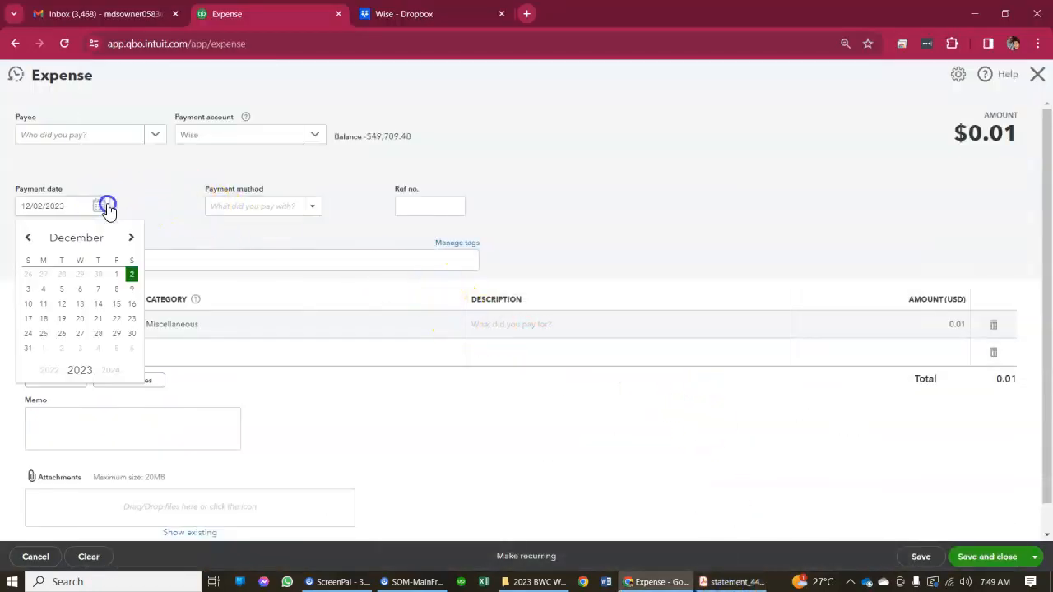
{"action": "left_click", "coordinate": [32, 238]}
{"action": "triple_click", "coordinate": [32, 238]}
{"action": "double_click", "coordinate": [31, 239]}
{"action": "left_click", "coordinate": [32, 238]}
{"action": "left_click", "coordinate": [32, 239]}
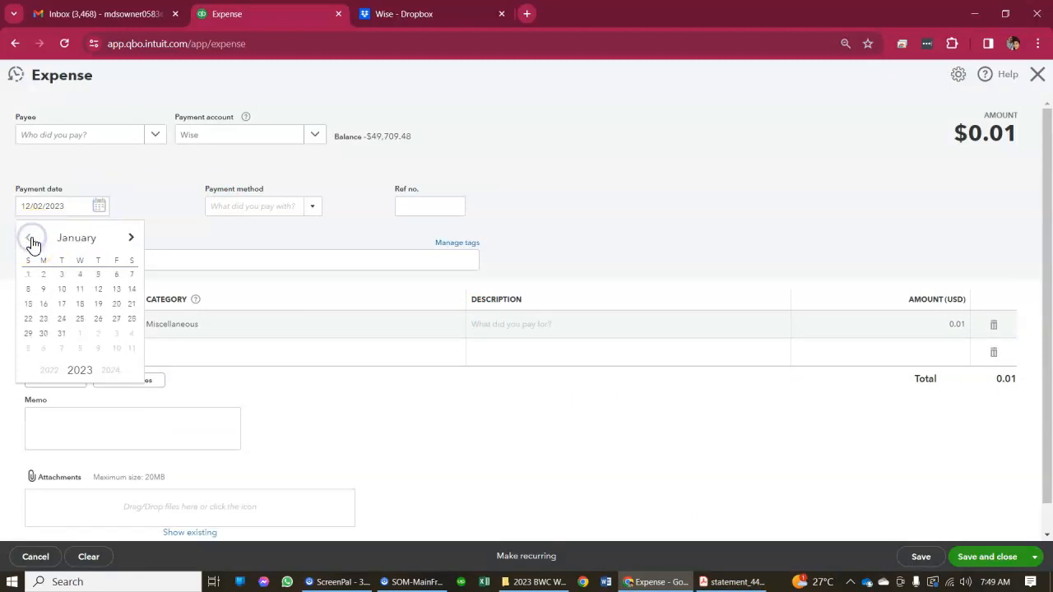
{"action": "left_click", "coordinate": [86, 306]}
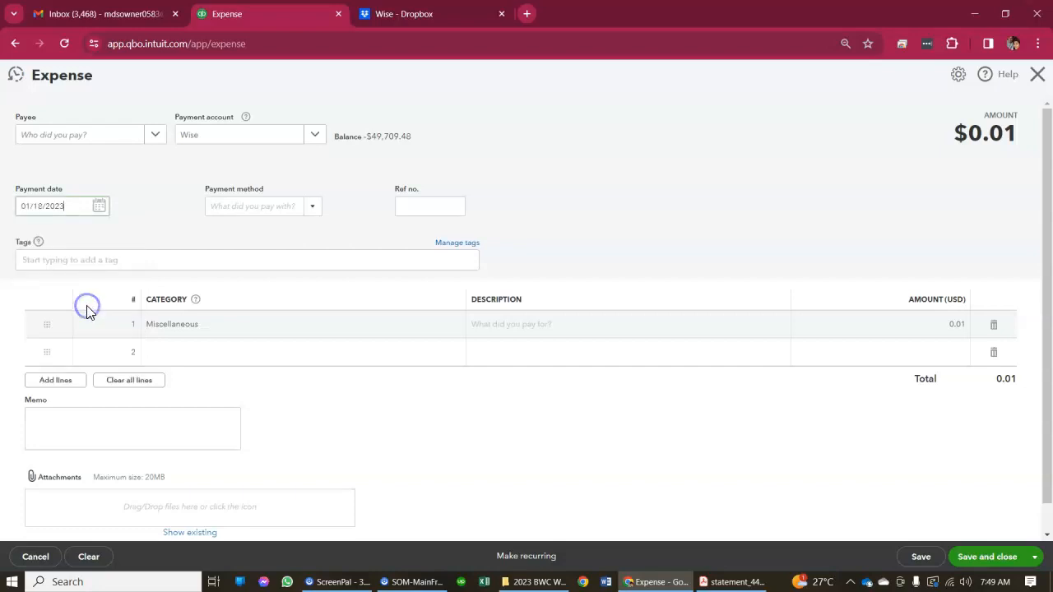
{"action": "left_click", "coordinate": [464, 376]}
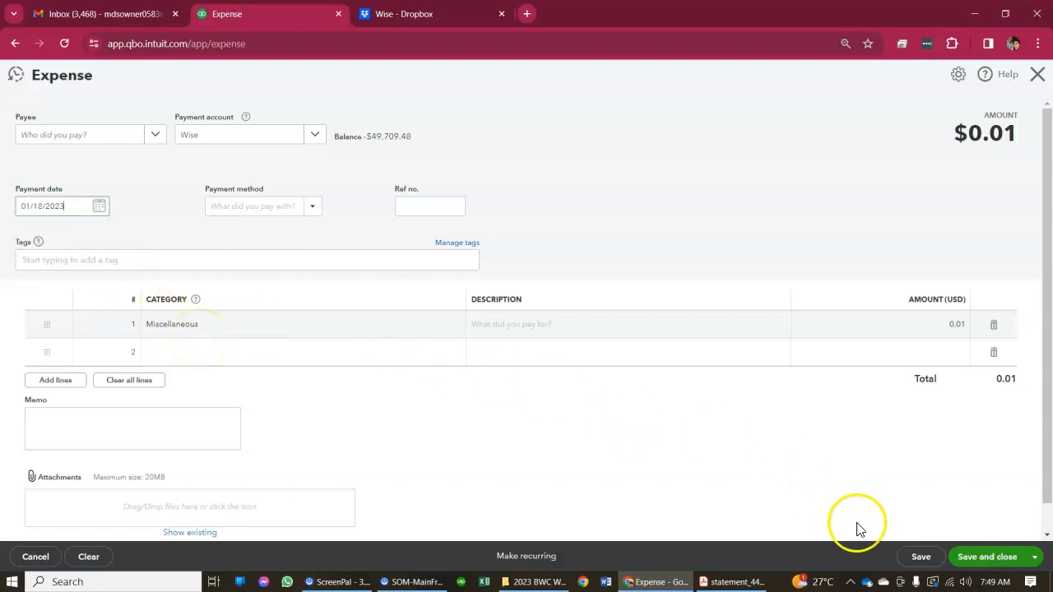
{"action": "left_click", "coordinate": [919, 557]}
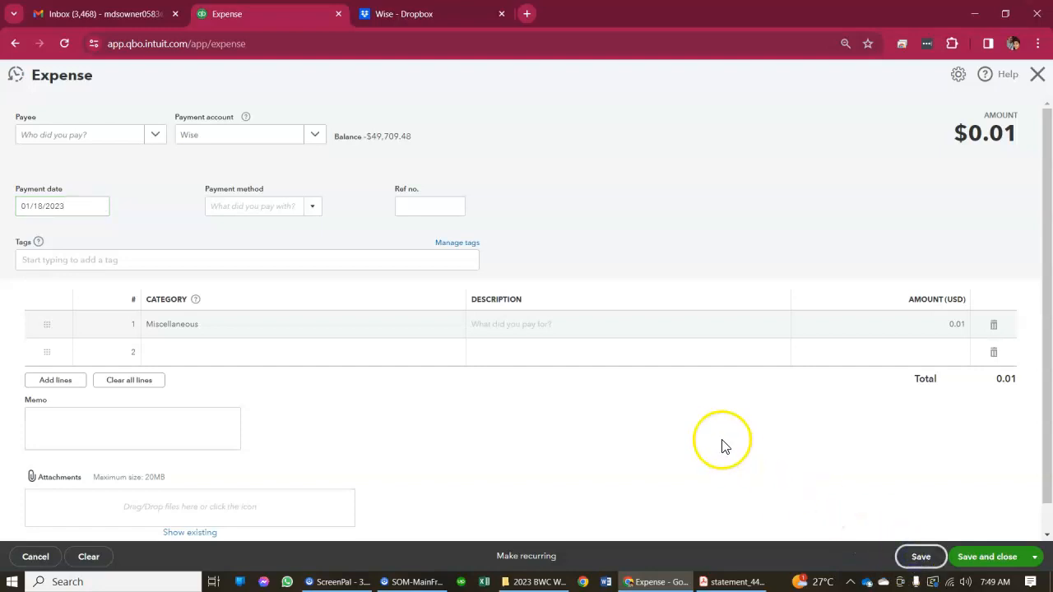
Copy the saved 0.01 expense, date the copy 01/30/2023, and save and close it to return to the reconciliation list
{"action": "left_click", "coordinate": [568, 556]}
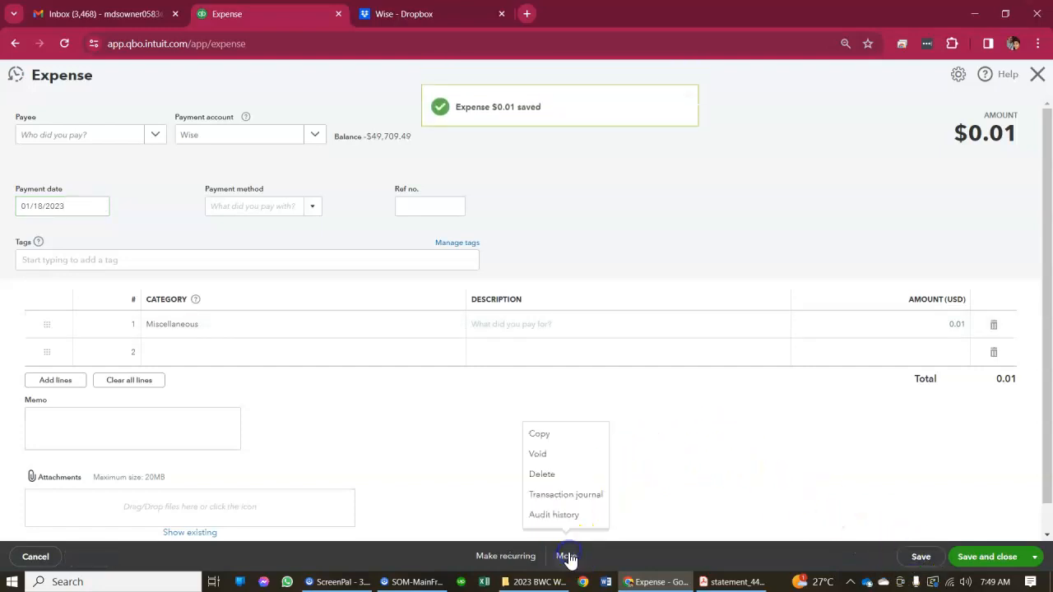
{"action": "left_click", "coordinate": [550, 434]}
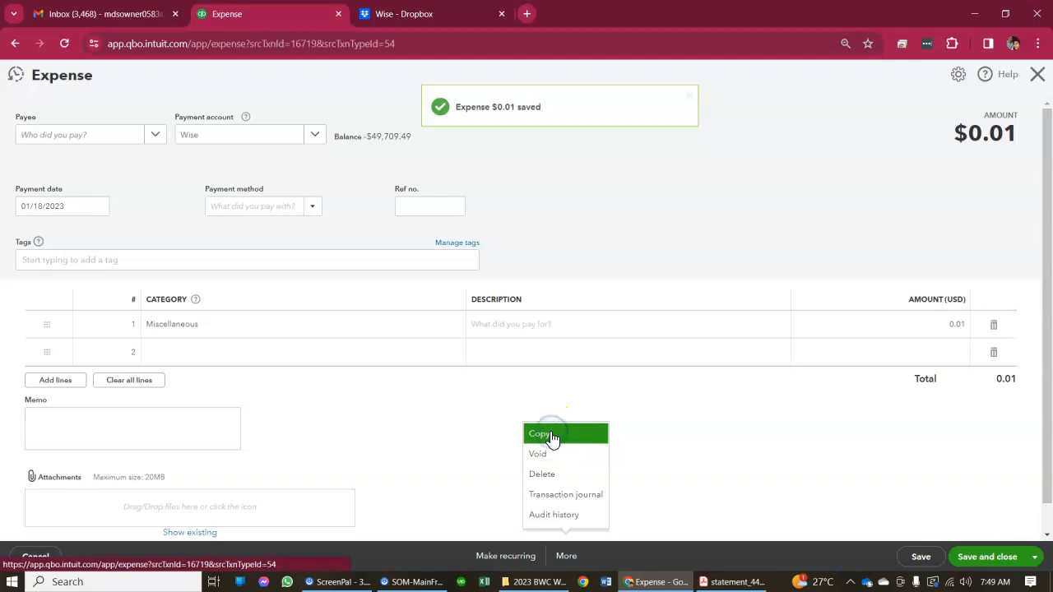
{"action": "left_click", "coordinate": [100, 273]}
{"action": "left_click", "coordinate": [39, 402]}
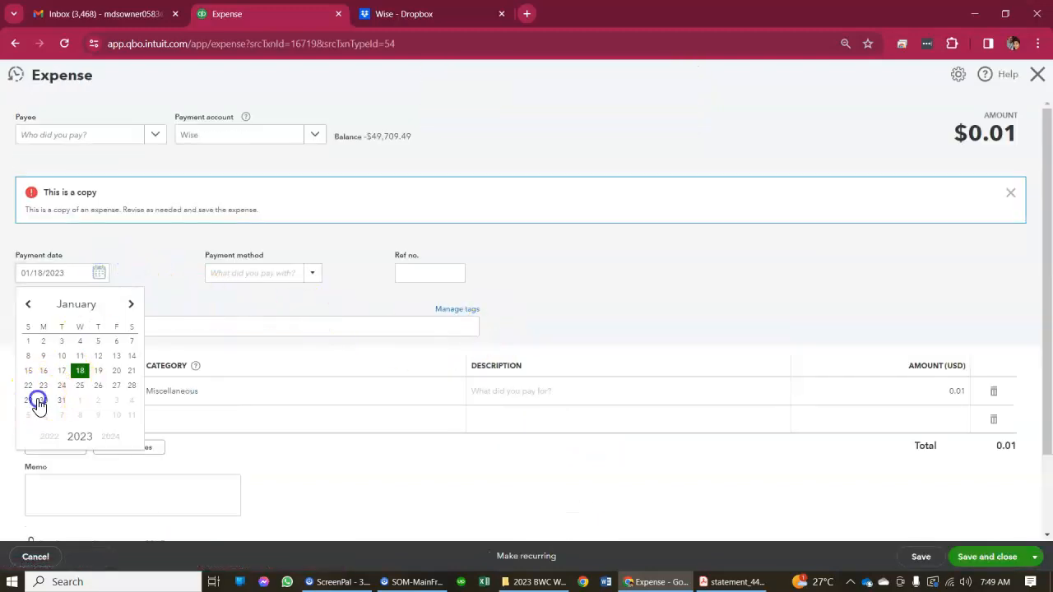
{"action": "left_click", "coordinate": [956, 567]}
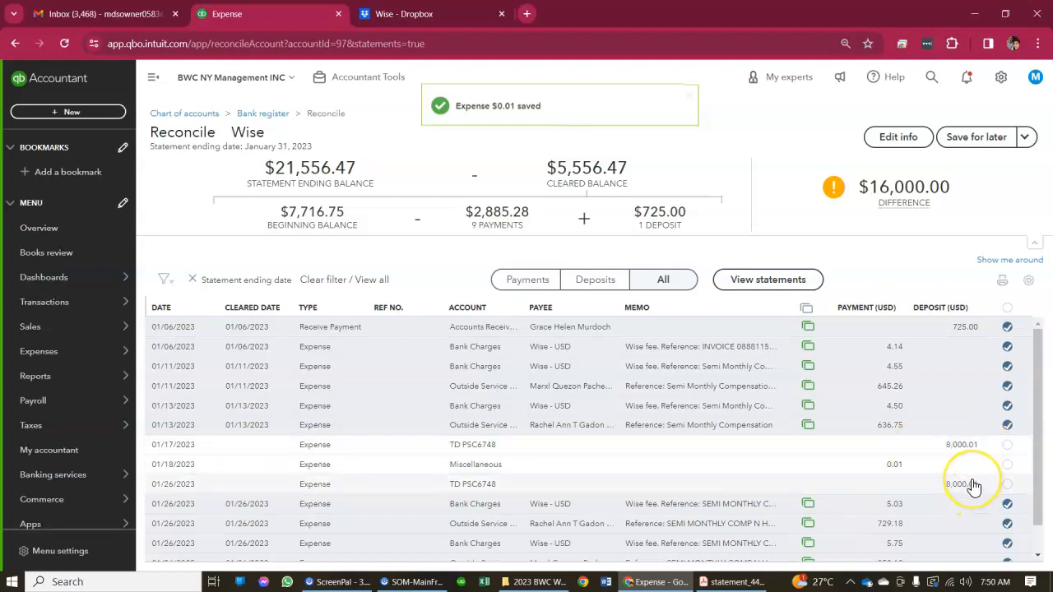
{"action": "scroll", "coordinate": [973, 486], "scroll_direction": "down", "scroll_amount": 1}
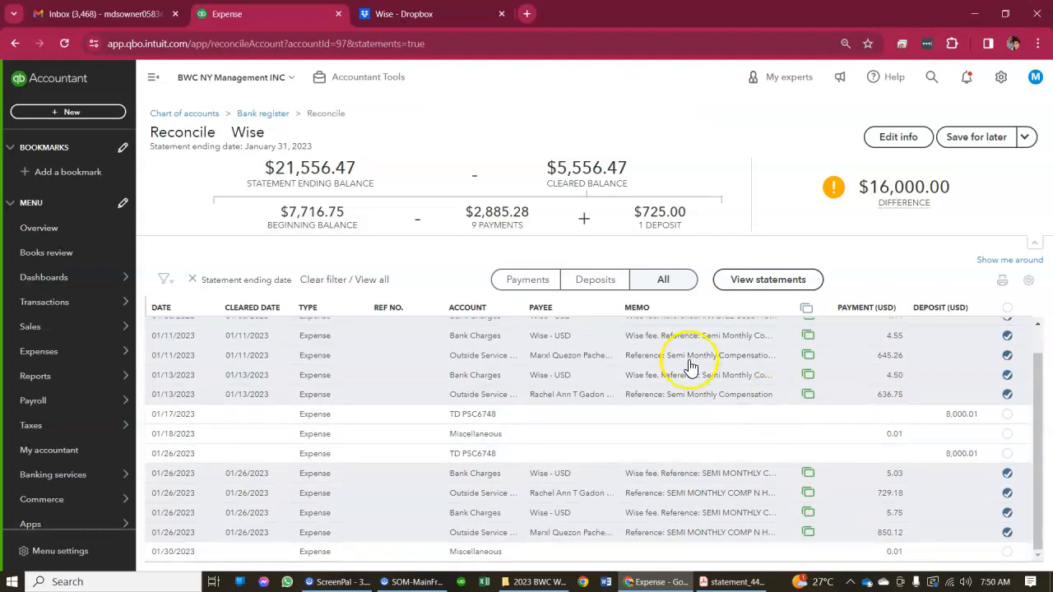
Duplicate the reconcile page in a new browser tab and show the Wise account's bank transactions there
{"action": "right_click", "coordinate": [290, 20]}
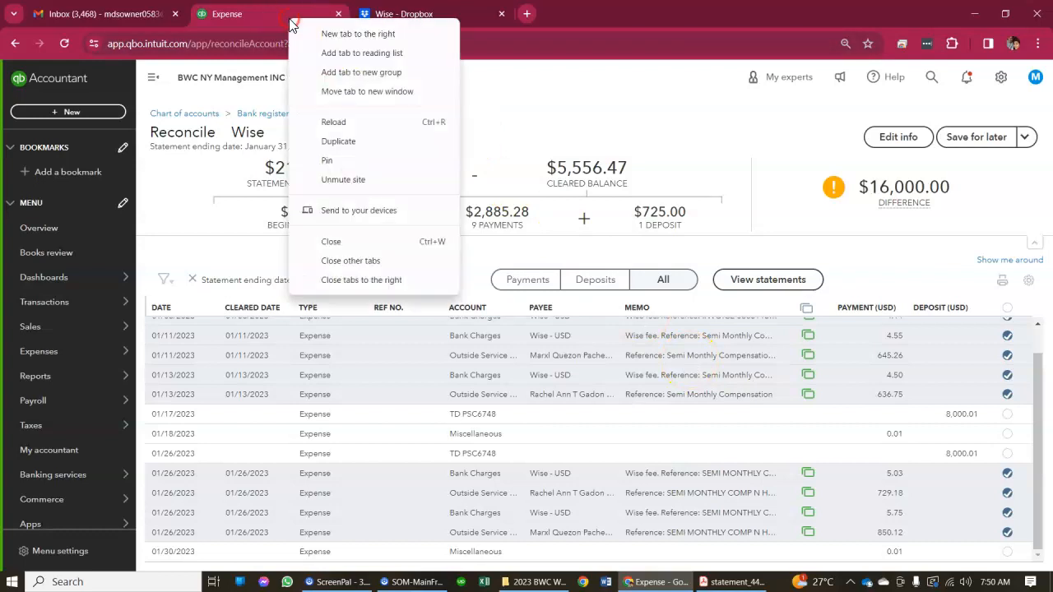
{"action": "left_click", "coordinate": [337, 145]}
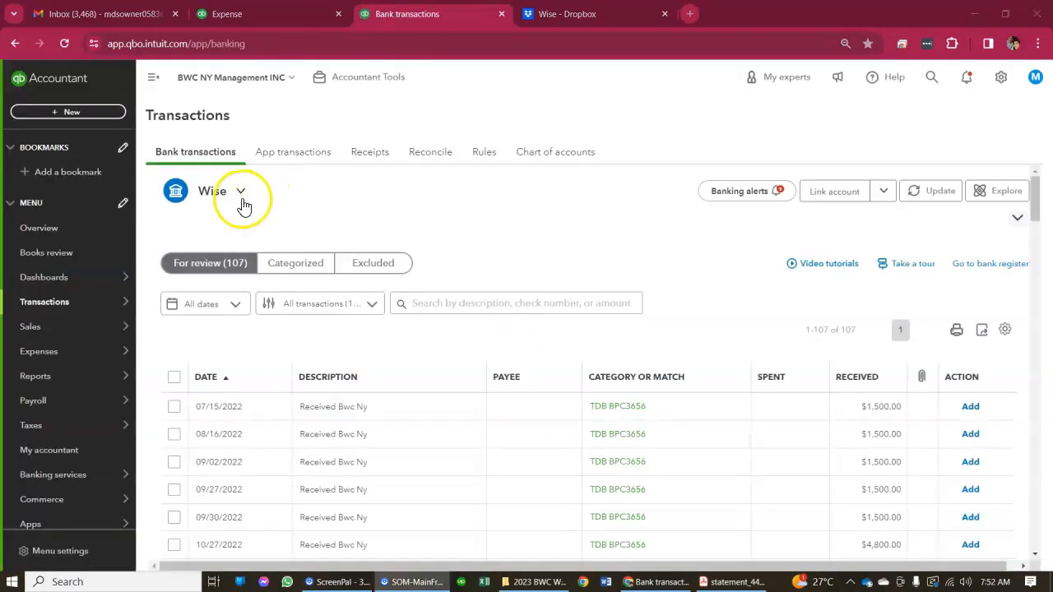
{"action": "left_click", "coordinate": [241, 196]}
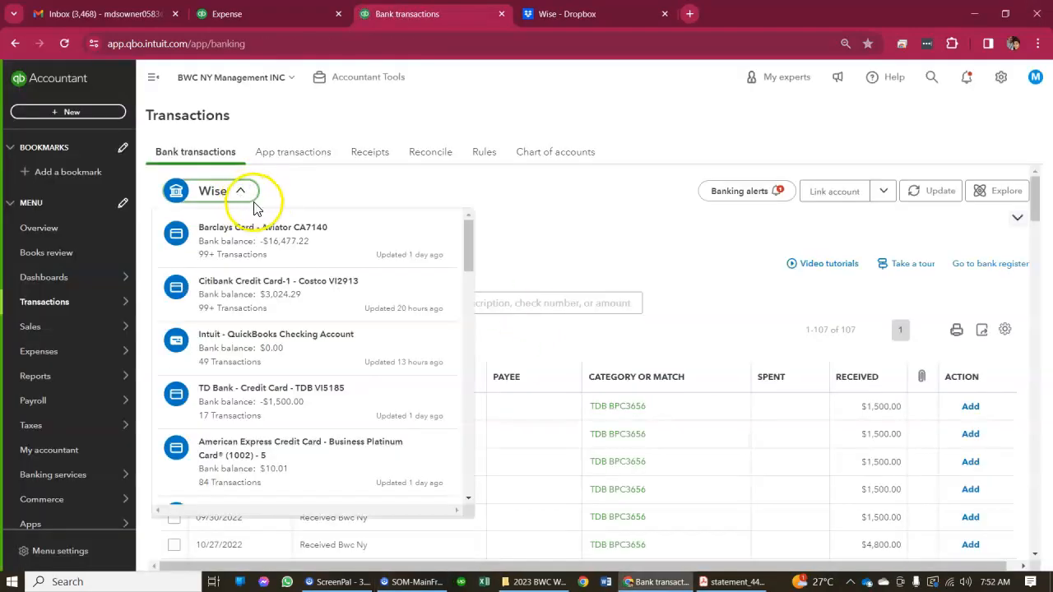
{"action": "scroll", "coordinate": [289, 370], "scroll_direction": "down", "scroll_amount": 2}
{"action": "scroll", "coordinate": [292, 370], "scroll_direction": "down", "scroll_amount": 6}
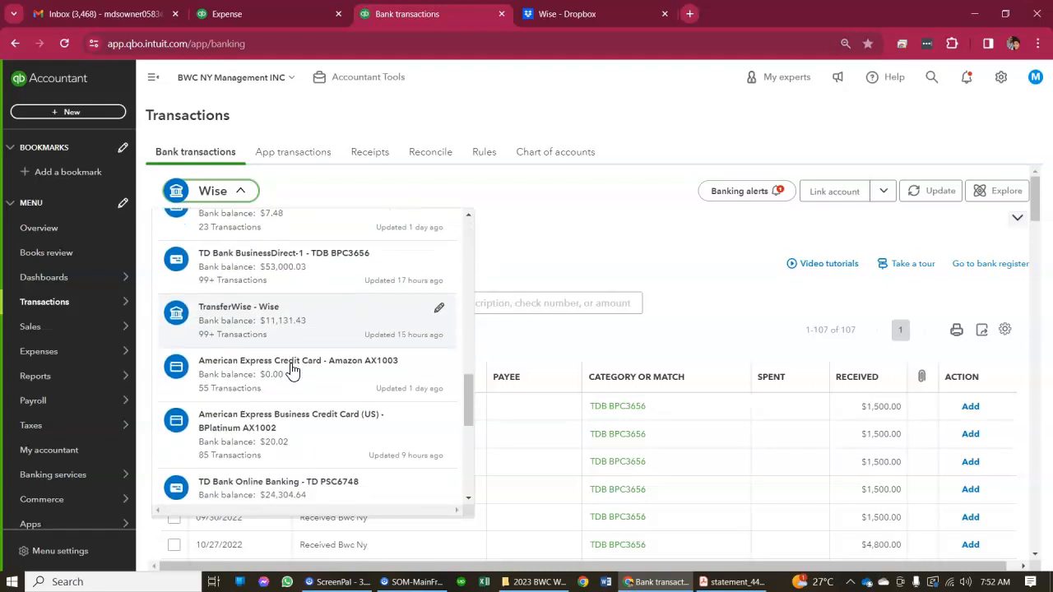
{"action": "left_click", "coordinate": [256, 268]}
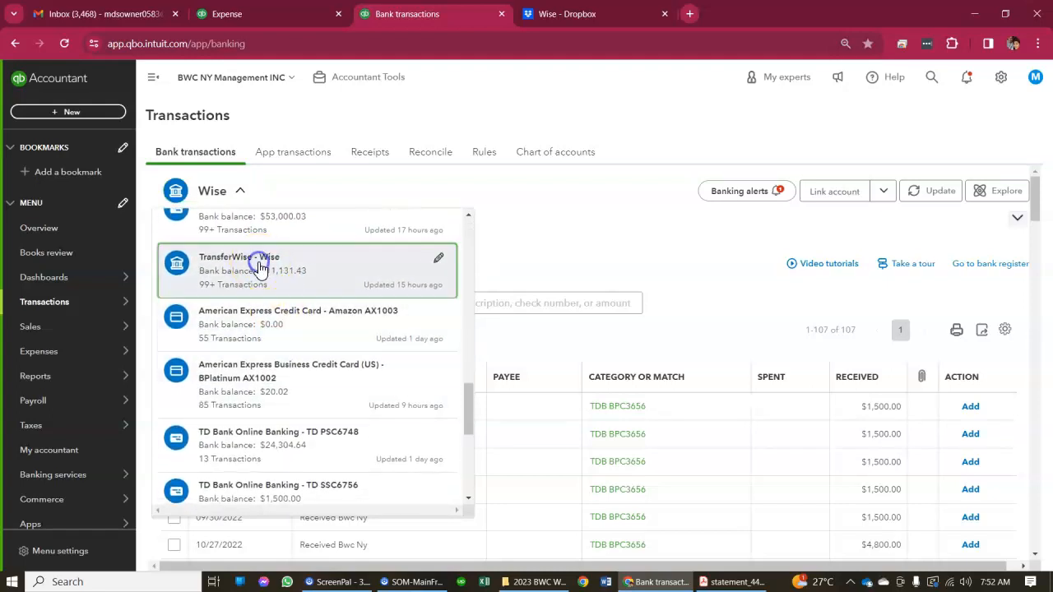
Start a custom date filter on the Wise transactions for review with 01/01/2023 as the From date
{"action": "scroll", "coordinate": [441, 273], "scroll_direction": "down", "scroll_amount": 1}
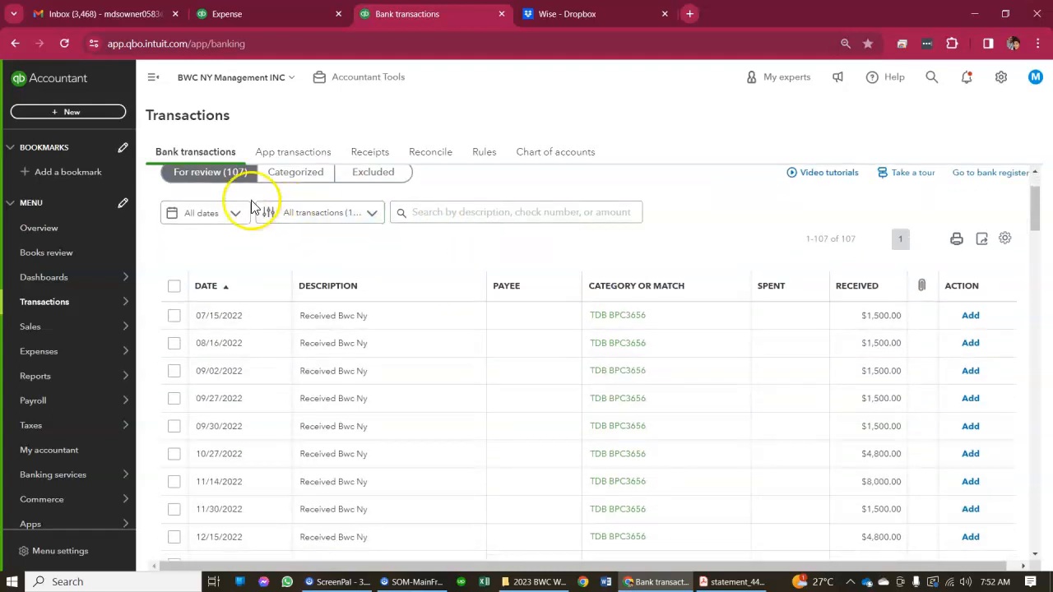
{"action": "left_click", "coordinate": [233, 222]}
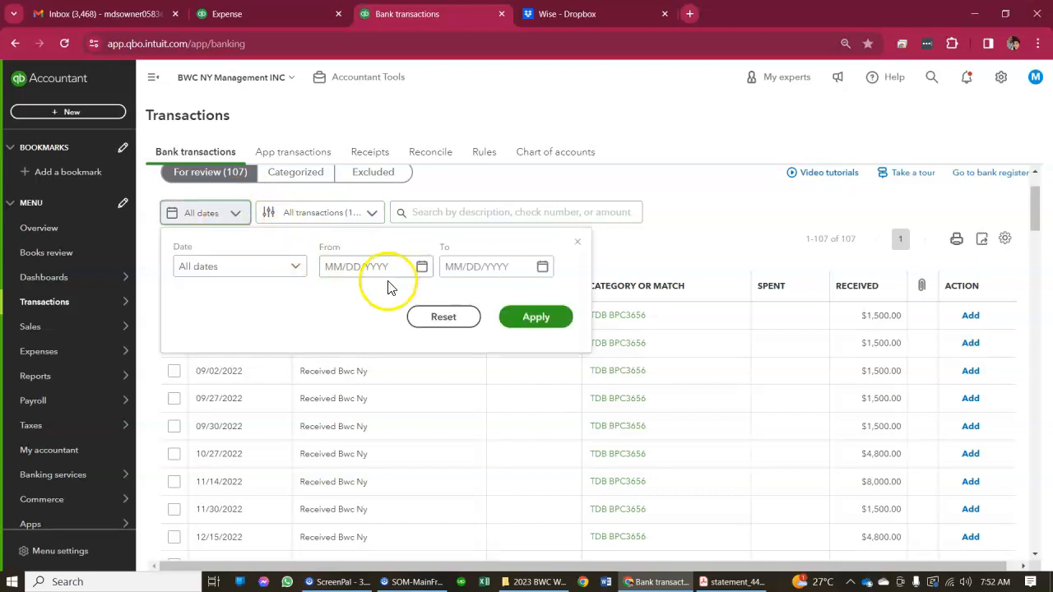
{"action": "left_click", "coordinate": [419, 268]}
{"action": "left_click", "coordinate": [330, 304]}
{"action": "left_click", "coordinate": [331, 304]}
{"action": "left_click", "coordinate": [330, 303]}
{"action": "left_click", "coordinate": [331, 303]}
{"action": "left_click", "coordinate": [333, 306]}
{"action": "left_click", "coordinate": [333, 306]}
{"action": "left_click", "coordinate": [333, 306]}
{"action": "left_click", "coordinate": [333, 306]}
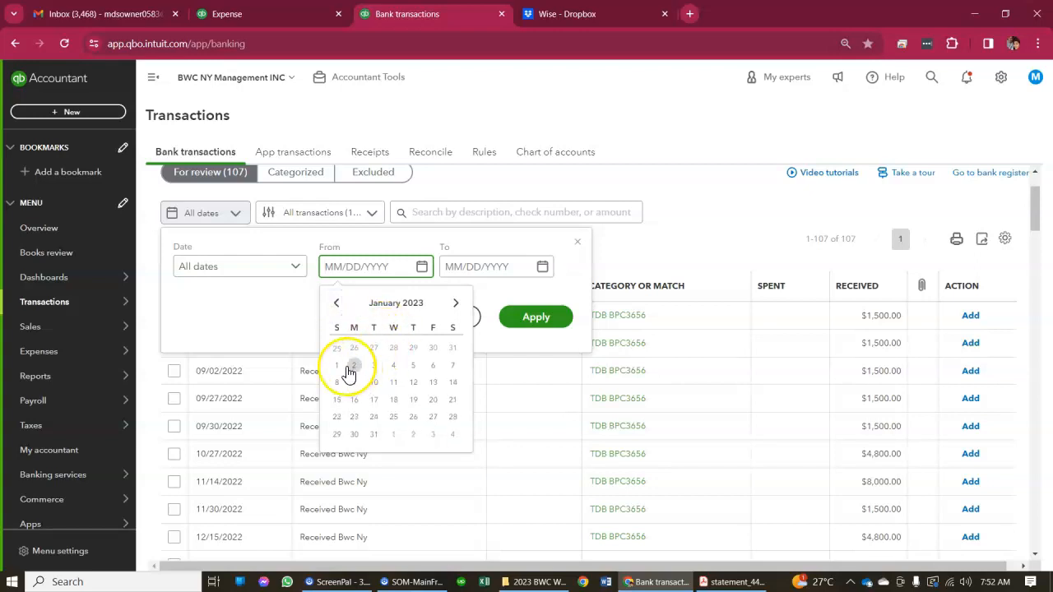
{"action": "left_click", "coordinate": [544, 279]}
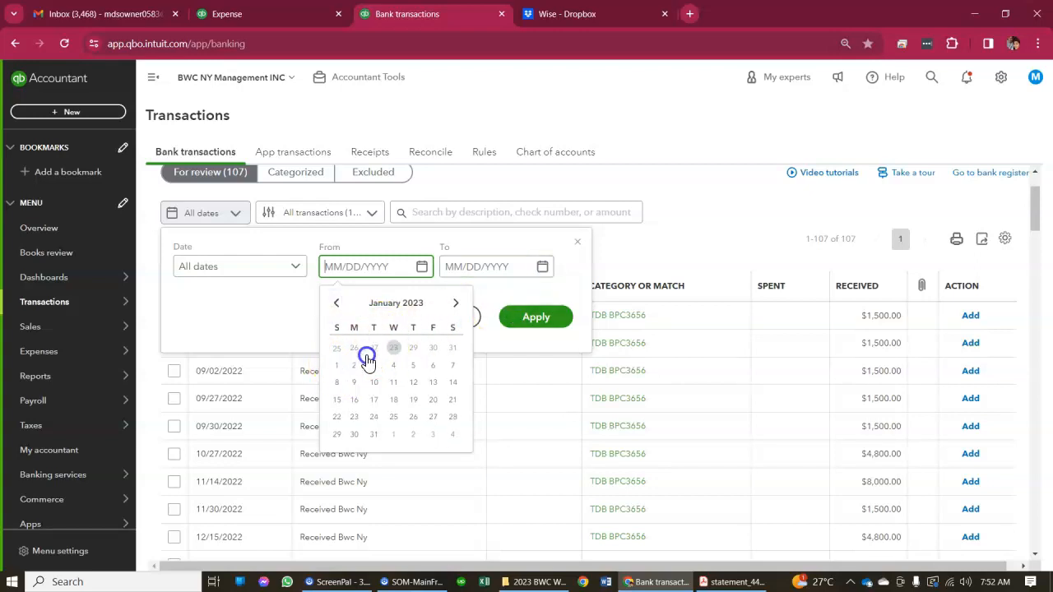
{"action": "left_click", "coordinate": [337, 365]}
Set the filter's To date to 01/31/2023 and apply it to the transactions for review
{"action": "left_click", "coordinate": [552, 267]}
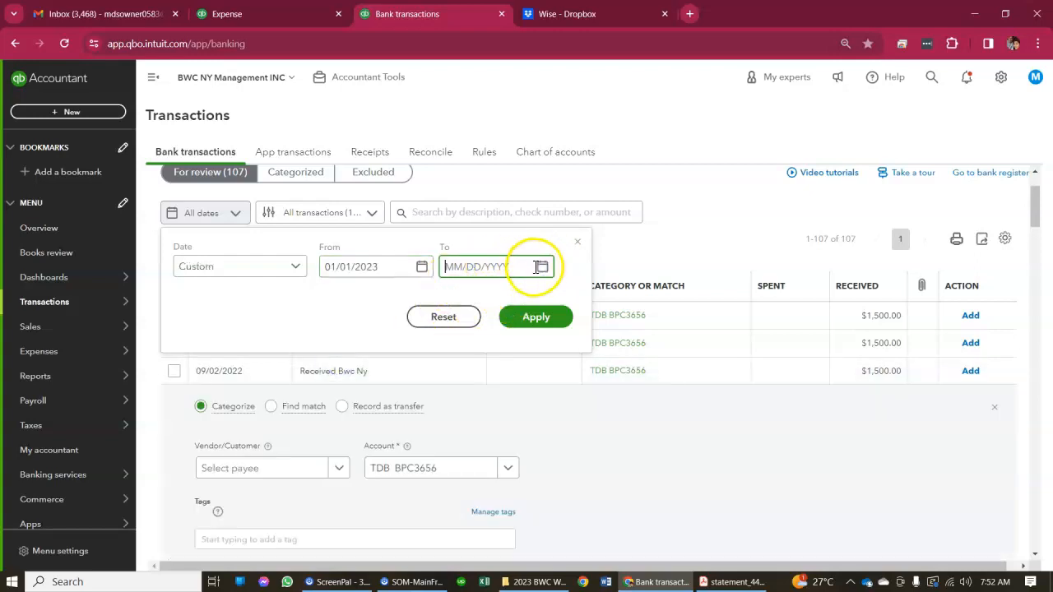
{"action": "left_click", "coordinate": [541, 268]}
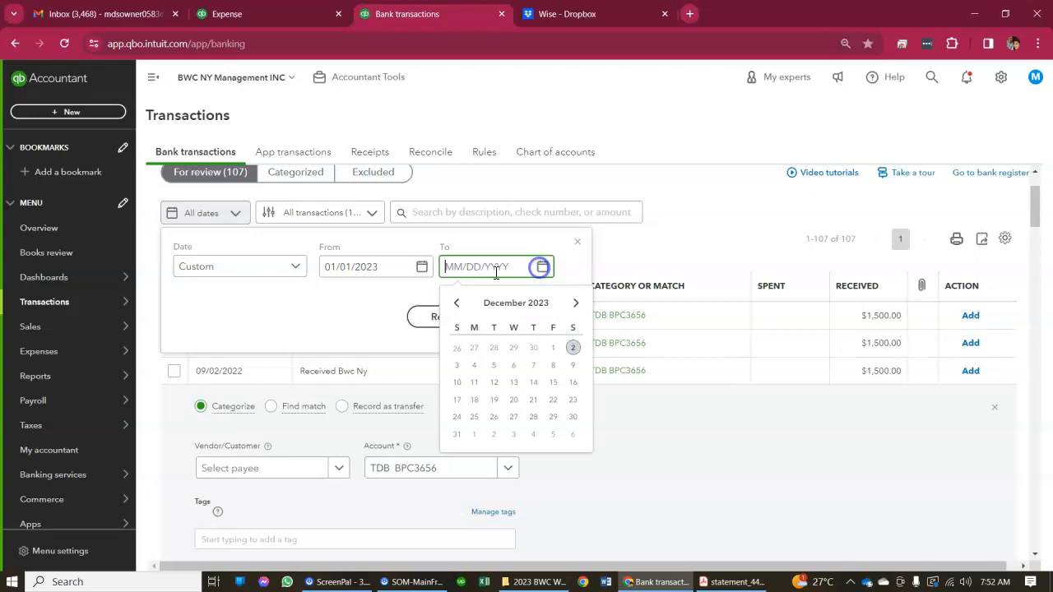
{"action": "left_click", "coordinate": [453, 305]}
{"action": "left_click", "coordinate": [453, 304]}
{"action": "left_click", "coordinate": [454, 304]}
{"action": "left_click", "coordinate": [454, 304]}
{"action": "left_click", "coordinate": [454, 305]}
{"action": "left_click", "coordinate": [454, 304]}
{"action": "left_click", "coordinate": [454, 304]}
{"action": "left_click", "coordinate": [453, 304]}
{"action": "left_click", "coordinate": [454, 304]}
{"action": "left_click", "coordinate": [493, 436]}
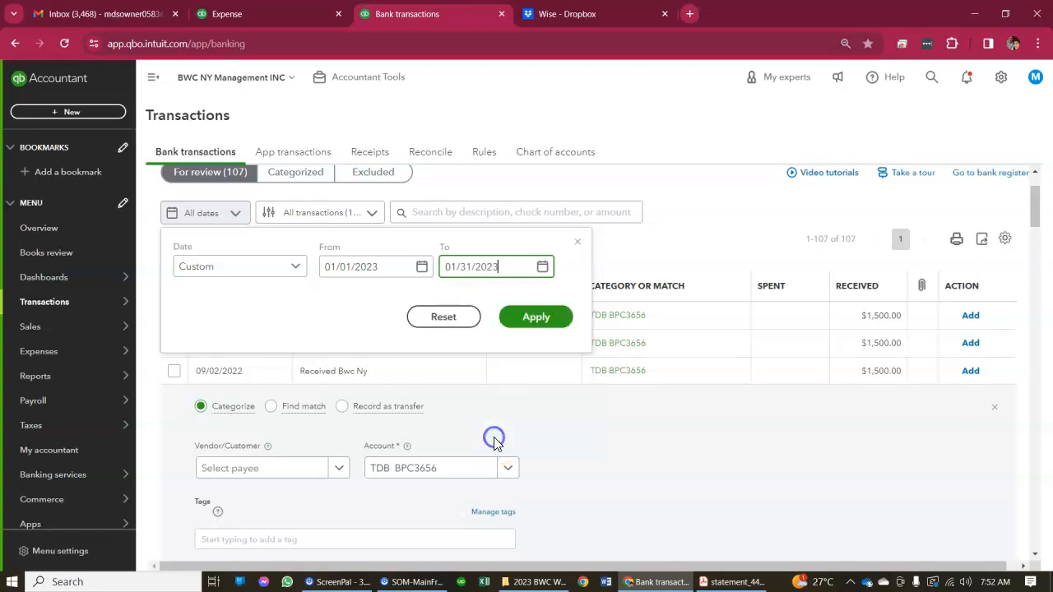
{"action": "left_click", "coordinate": [528, 328]}
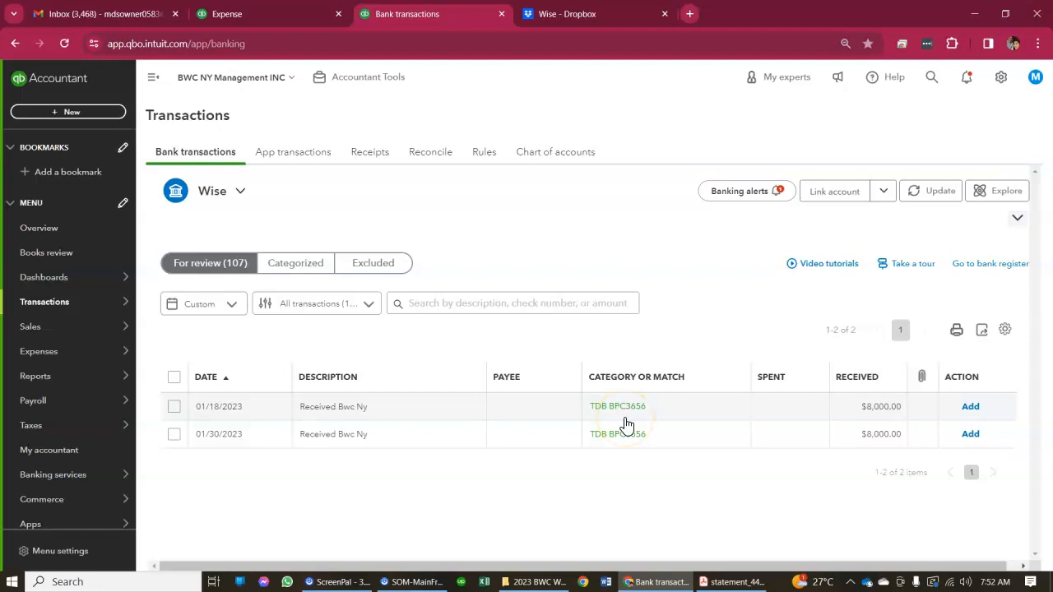
Find a match for the 01/18/2023 deposit and select the 01/17/2023 expense of $8,000.01
{"action": "left_click", "coordinate": [455, 412]}
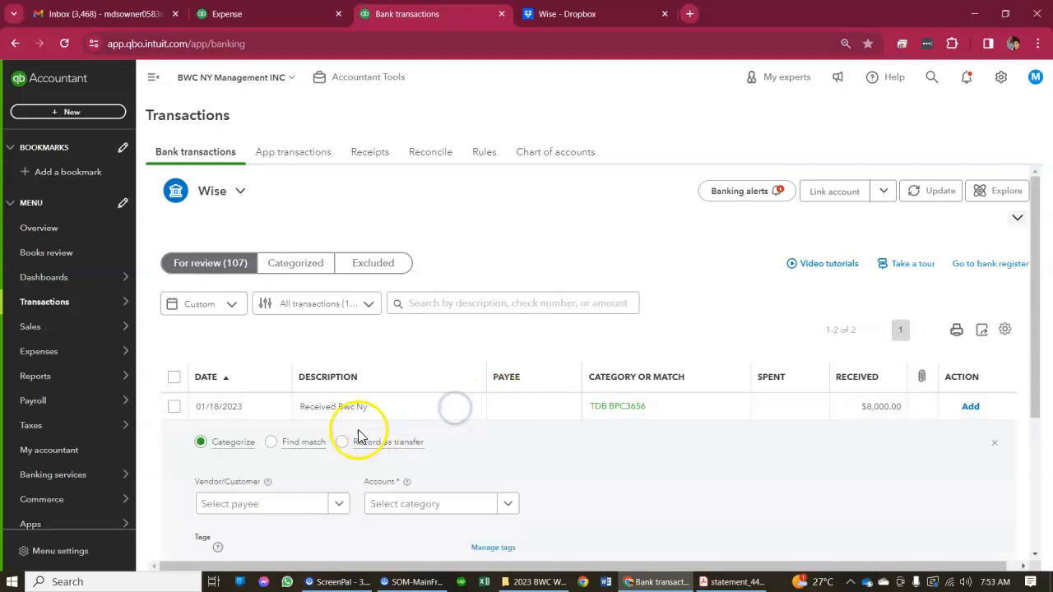
{"action": "left_click", "coordinate": [271, 445]}
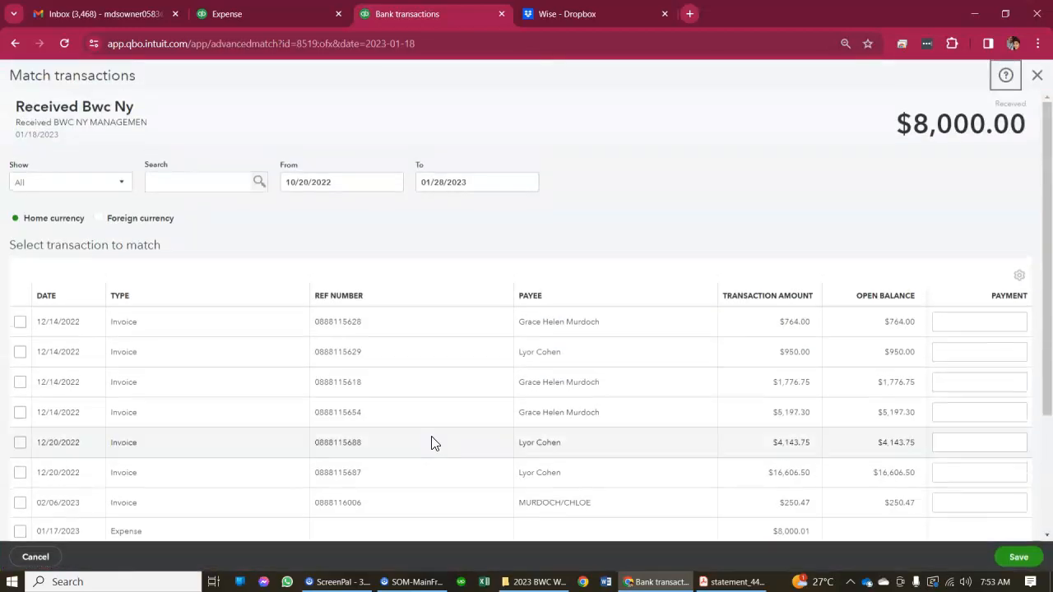
{"action": "scroll", "coordinate": [431, 442], "scroll_direction": "down", "scroll_amount": 3}
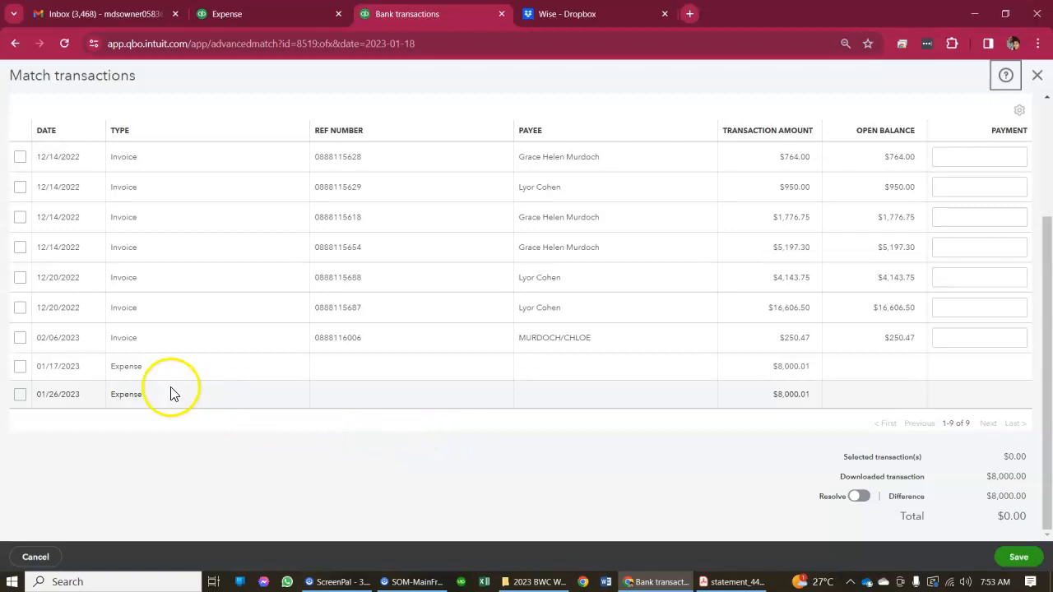
{"action": "left_click", "coordinate": [20, 365]}
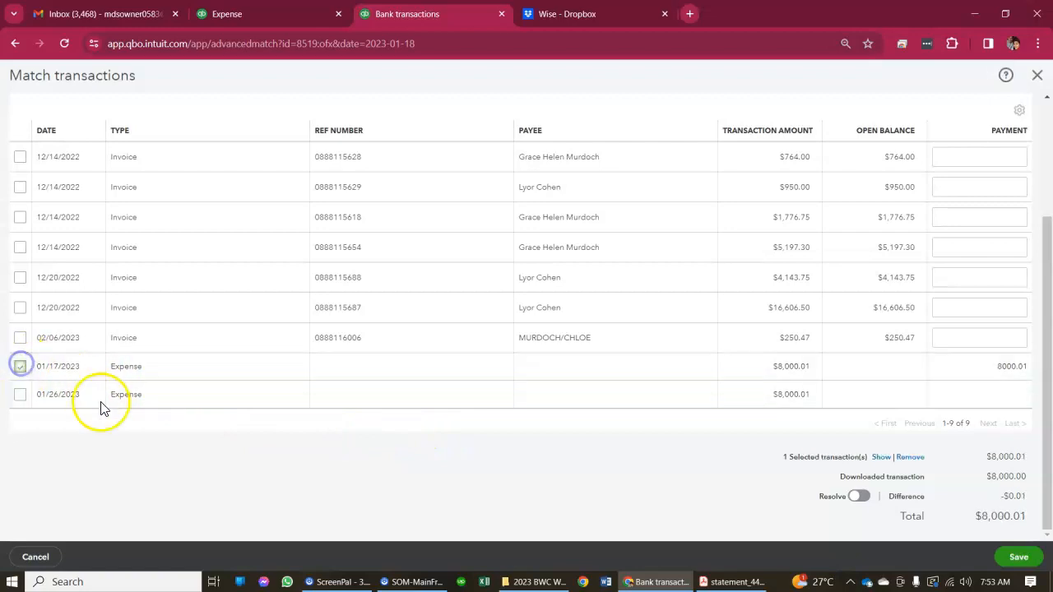
Compare the selected expense with the downloaded deposit amount, and examine the difference and the resolving transaction line
{"action": "scroll", "coordinate": [169, 463], "scroll_direction": "up", "scroll_amount": 3}
{"action": "scroll", "coordinate": [183, 312], "scroll_direction": "down", "scroll_amount": 3}
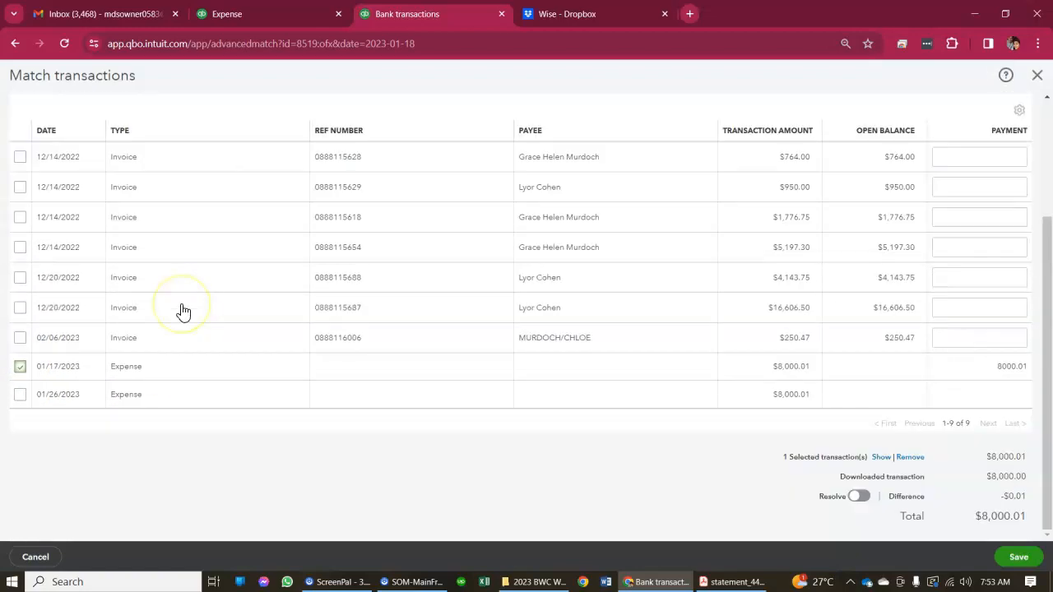
{"action": "scroll", "coordinate": [183, 312], "scroll_direction": "up", "scroll_amount": 1}
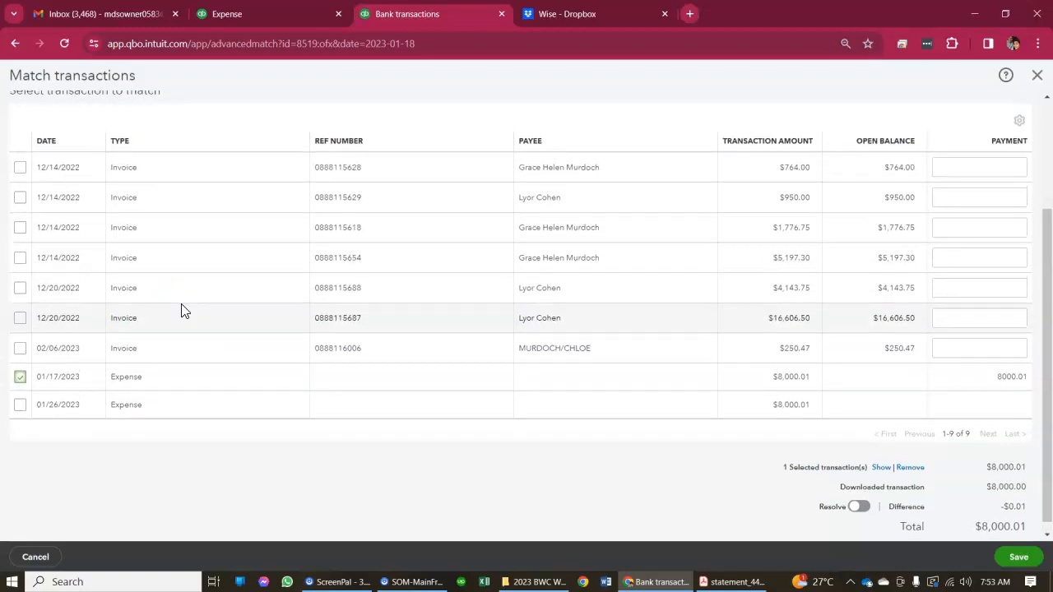
{"action": "scroll", "coordinate": [182, 312], "scroll_direction": "up", "scroll_amount": 2}
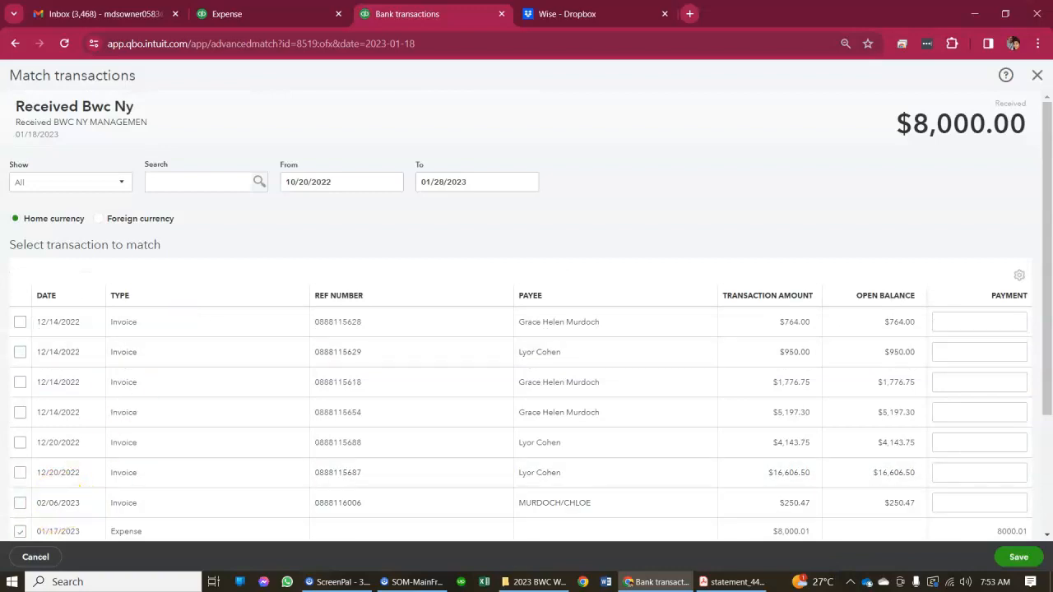
{"action": "scroll", "coordinate": [169, 454], "scroll_direction": "down", "scroll_amount": 4}
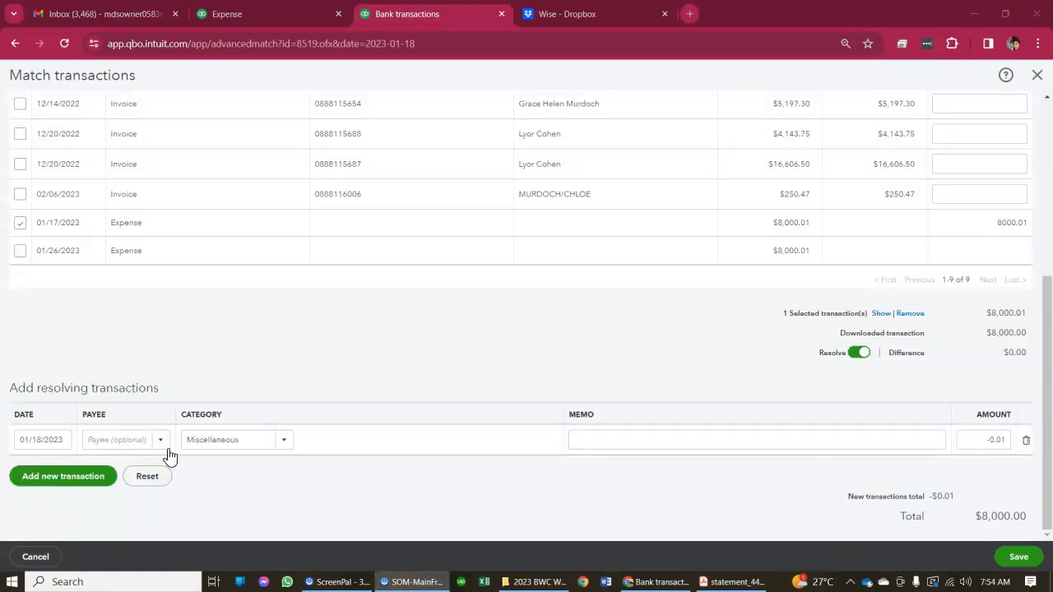
{"action": "scroll", "coordinate": [230, 378], "scroll_direction": "up", "scroll_amount": 4}
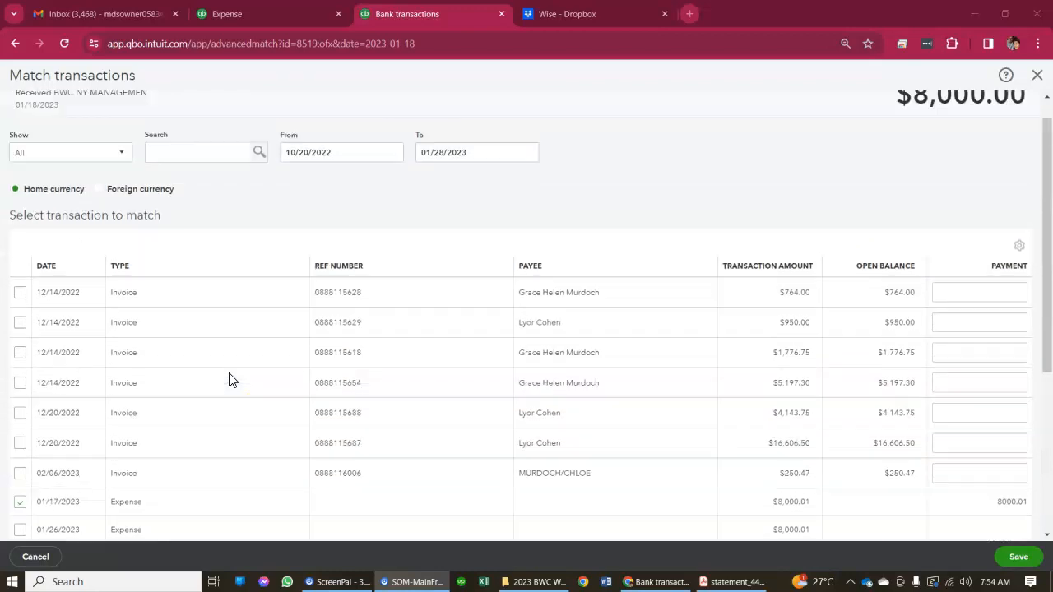
{"action": "scroll", "coordinate": [230, 380], "scroll_direction": "up", "scroll_amount": 1}
{"action": "scroll", "coordinate": [230, 380], "scroll_direction": "down", "scroll_amount": 4}
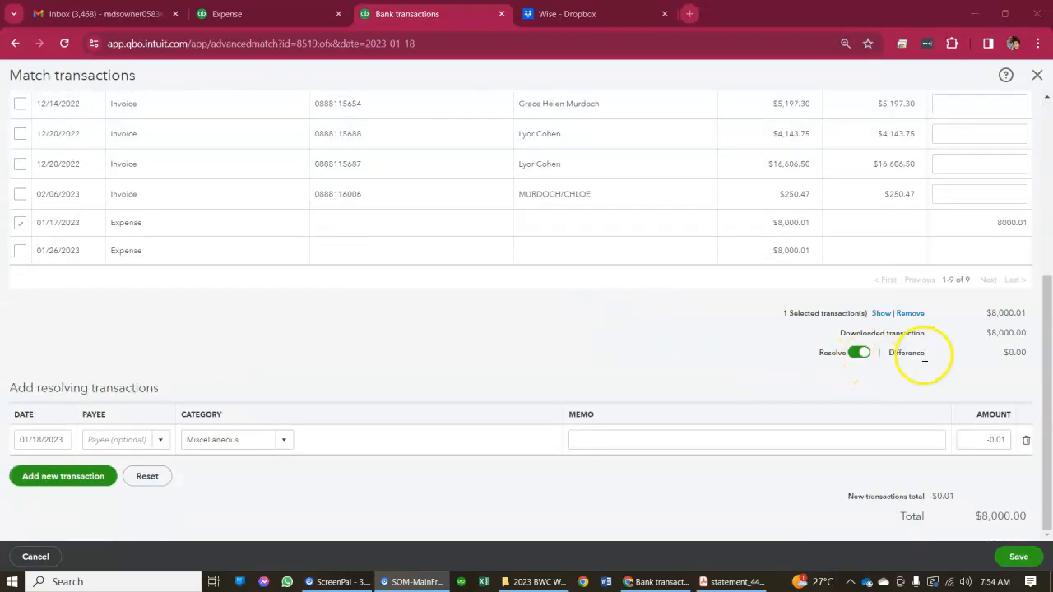
Turn resolving the difference off and on again, and enter a resolving transaction with the Miscellaneous category and an amount of -0.01
{"action": "left_click", "coordinate": [864, 356]}
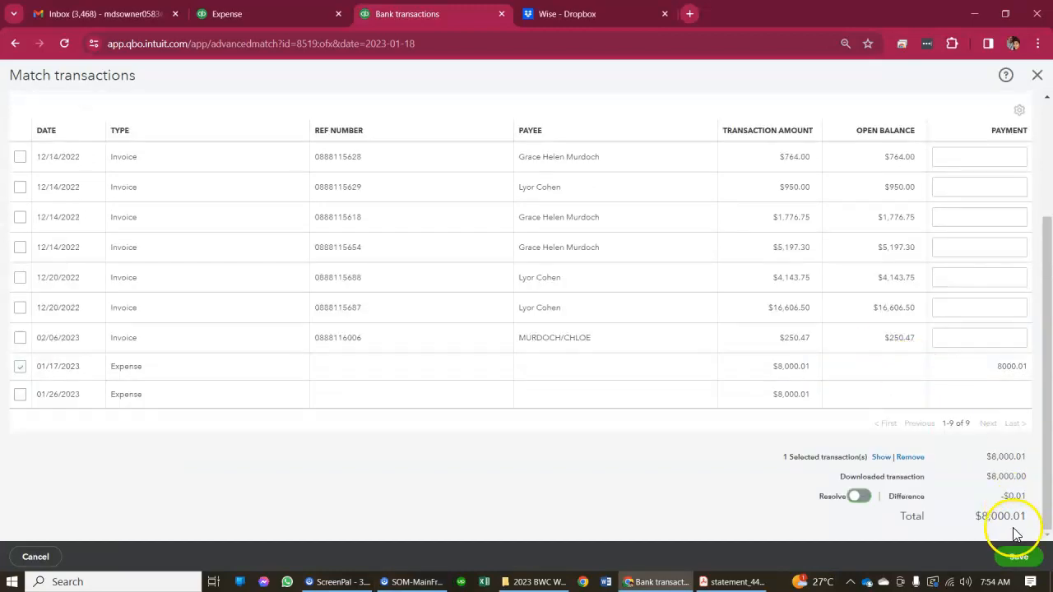
{"action": "left_click", "coordinate": [860, 496]}
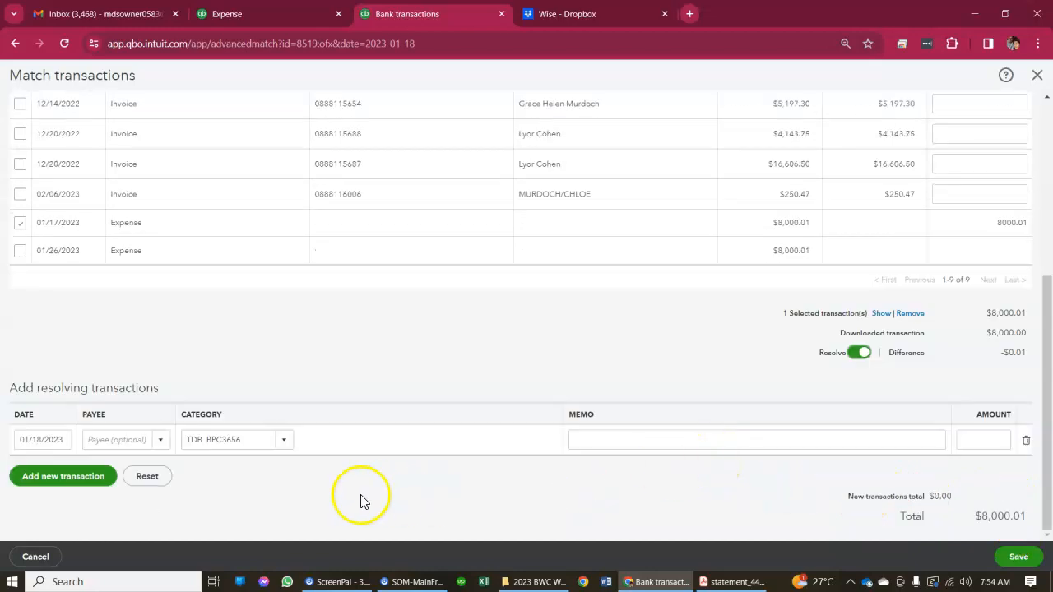
{"action": "left_click", "coordinate": [284, 444]}
{"action": "type", "text": "mis"}
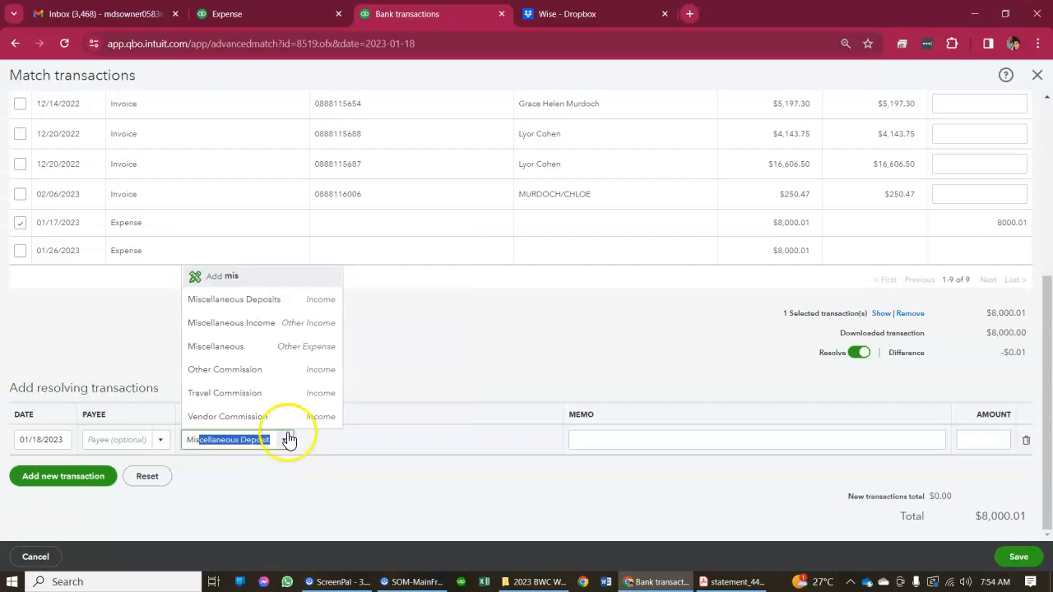
{"action": "left_click", "coordinate": [258, 346]}
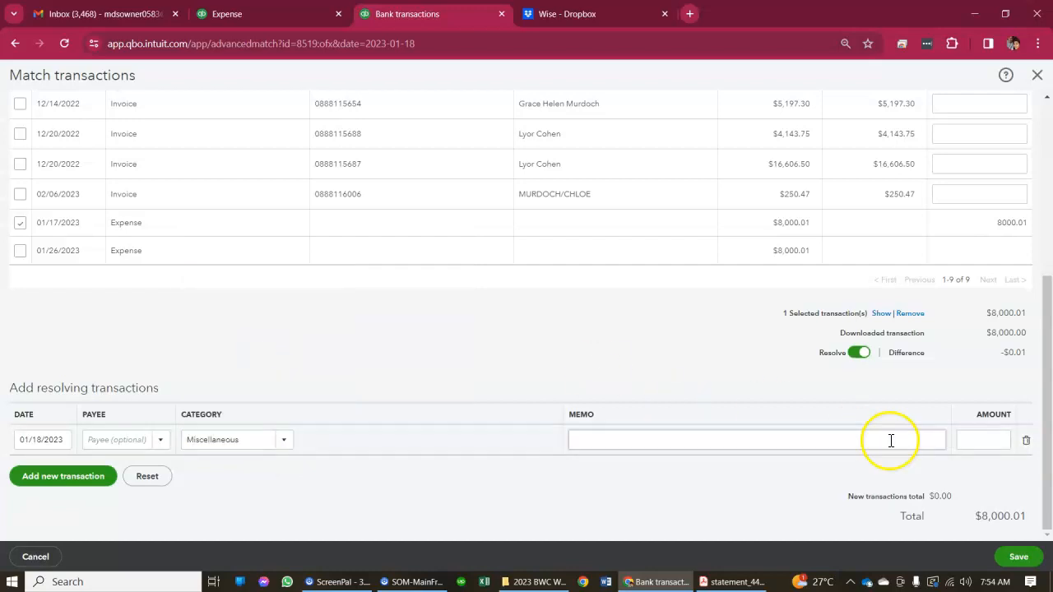
{"action": "type", "text": "-.01"}
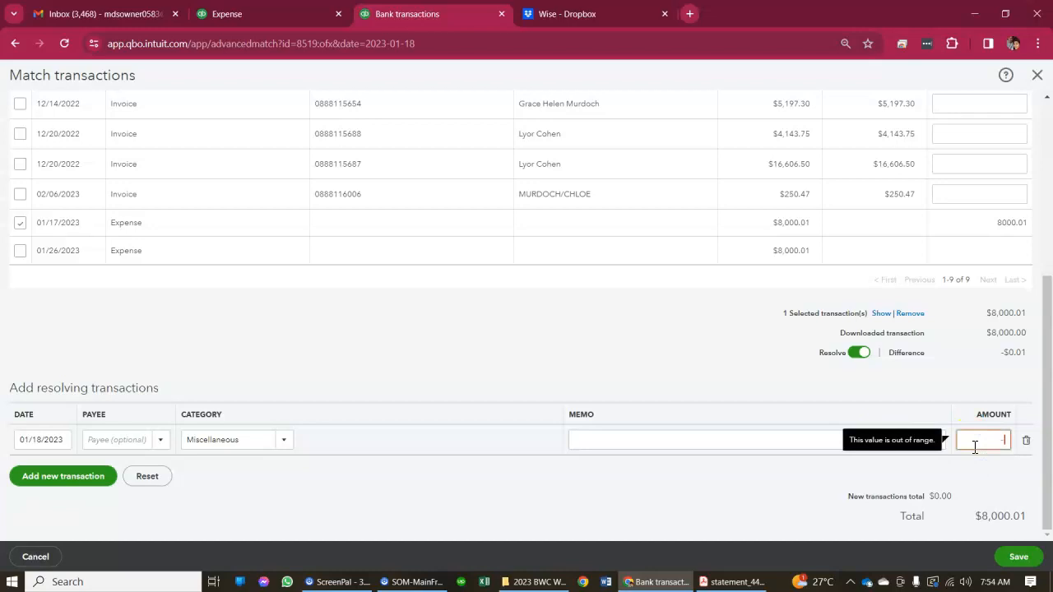
{"action": "left_click", "coordinate": [702, 320]}
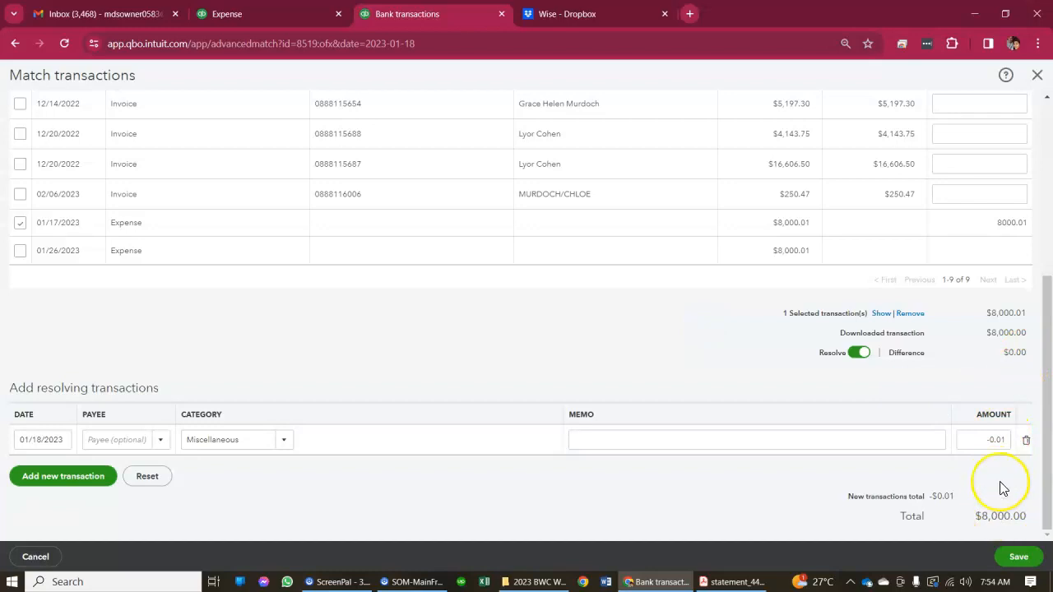
Check the match totals for the 01/18/2023 deposit and save the match
{"action": "scroll", "coordinate": [1000, 493], "scroll_direction": "up", "scroll_amount": 5}
{"action": "scroll", "coordinate": [959, 185], "scroll_direction": "down", "scroll_amount": 4}
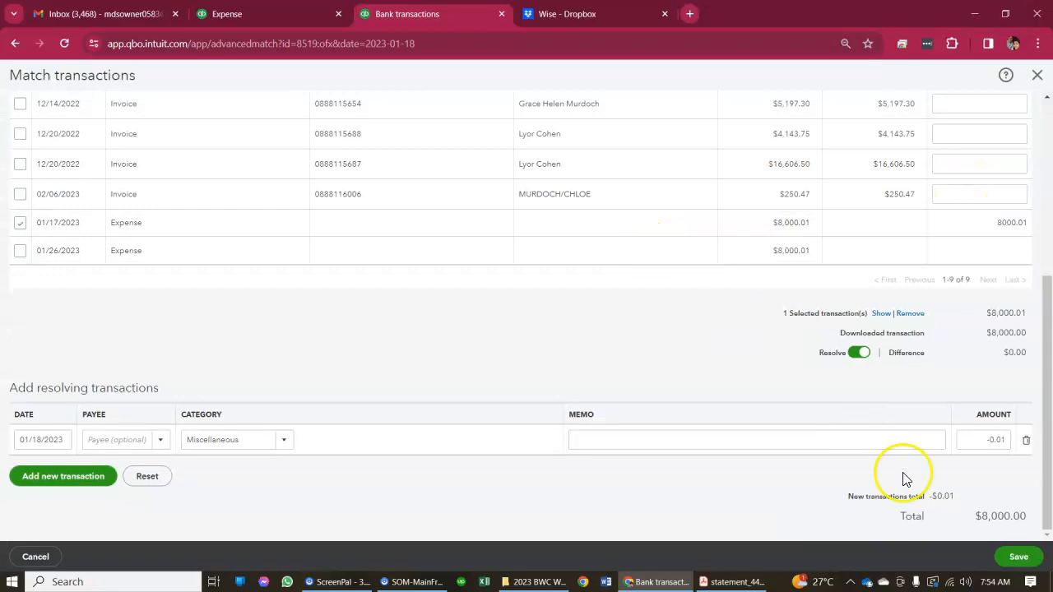
{"action": "left_click", "coordinate": [1017, 557]}
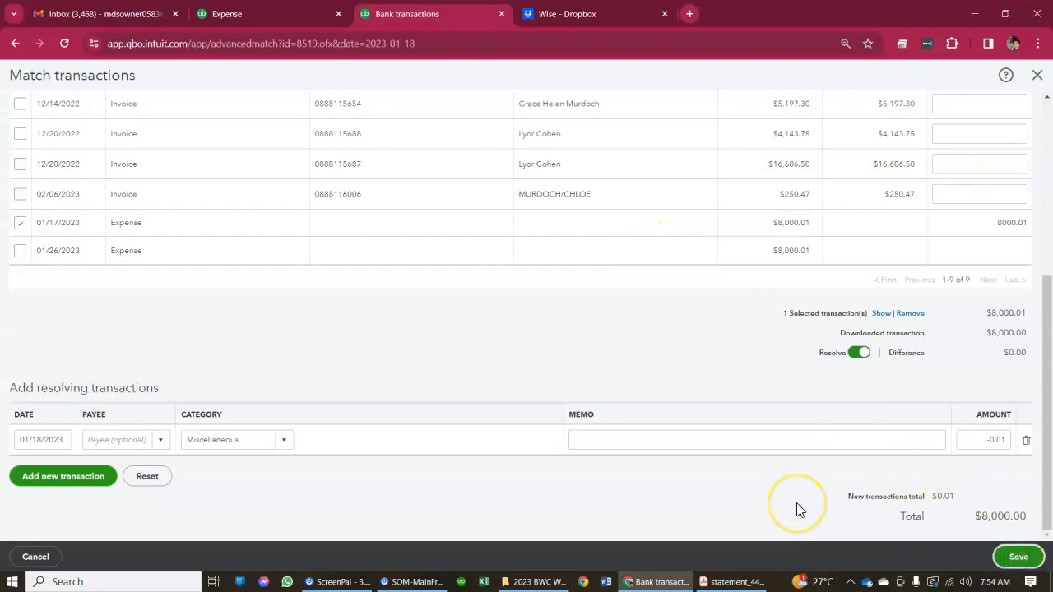
{"action": "left_click", "coordinate": [715, 353]}
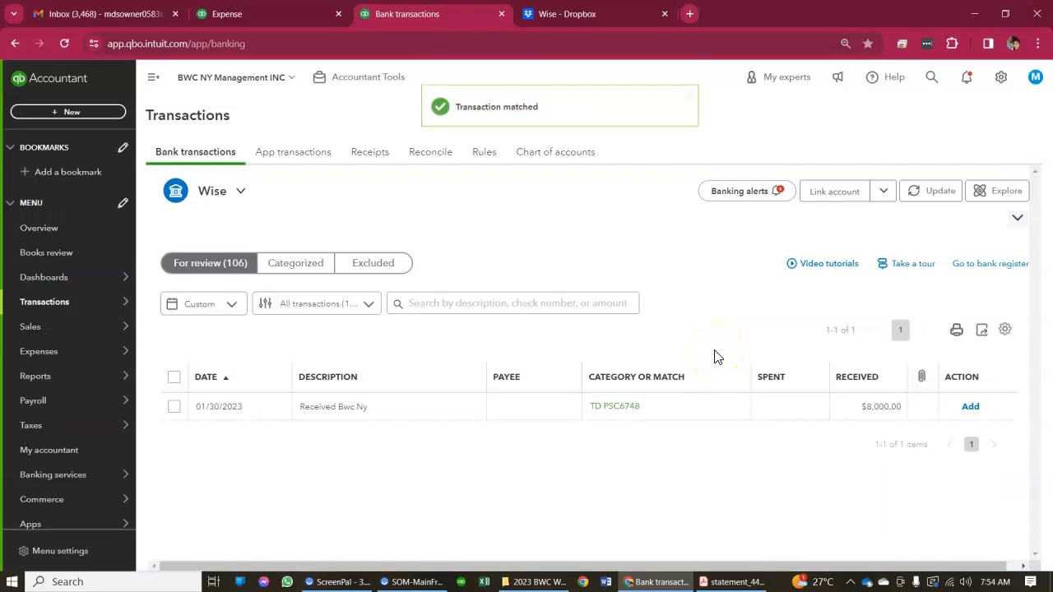
Find a match for the 01/30/2023 deposit and select the 01/26/2023 expense of $8,000.01
{"action": "left_click", "coordinate": [477, 411]}
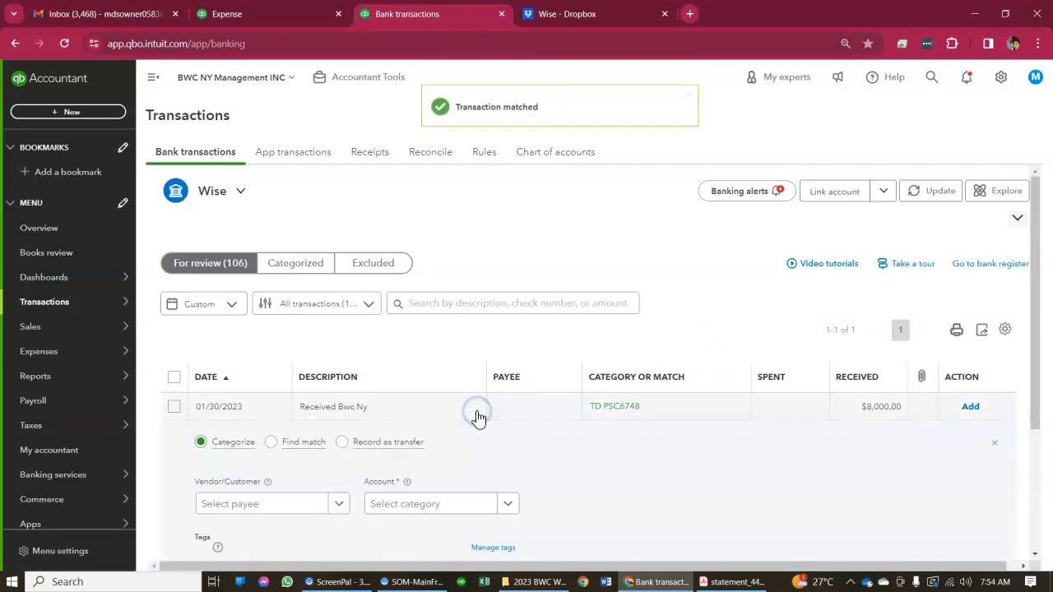
{"action": "scroll", "coordinate": [475, 417], "scroll_direction": "down", "scroll_amount": 3}
{"action": "left_click", "coordinate": [504, 324]}
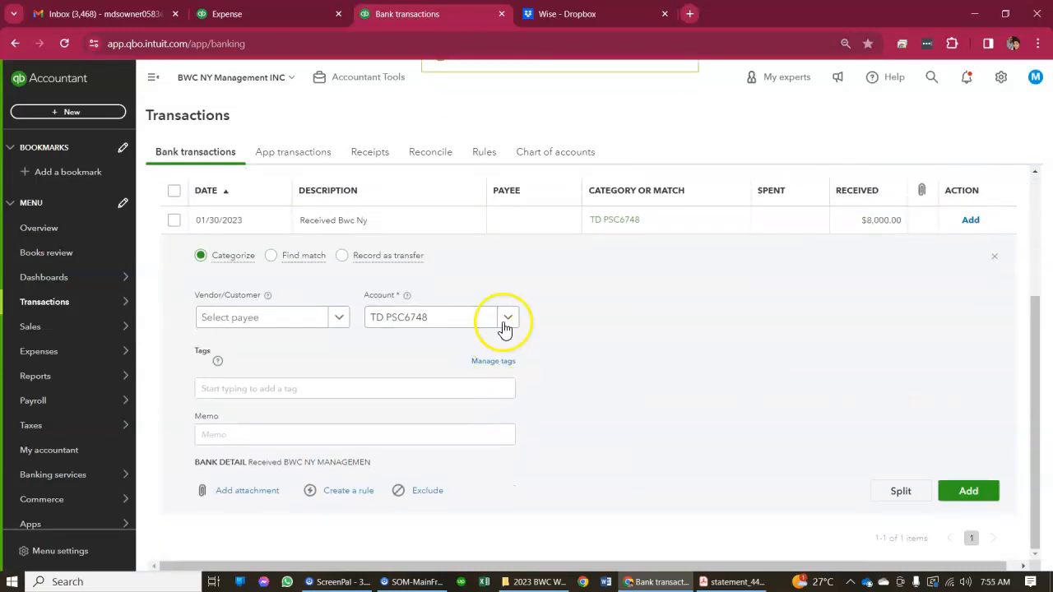
{"action": "left_click", "coordinate": [269, 256]}
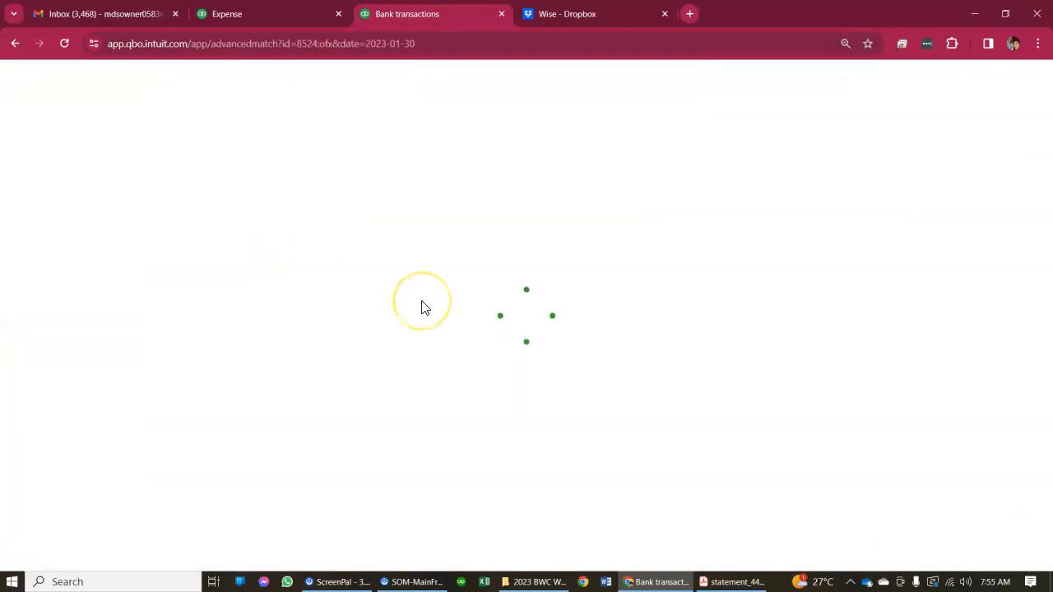
{"action": "scroll", "coordinate": [422, 305], "scroll_direction": "down", "scroll_amount": 3}
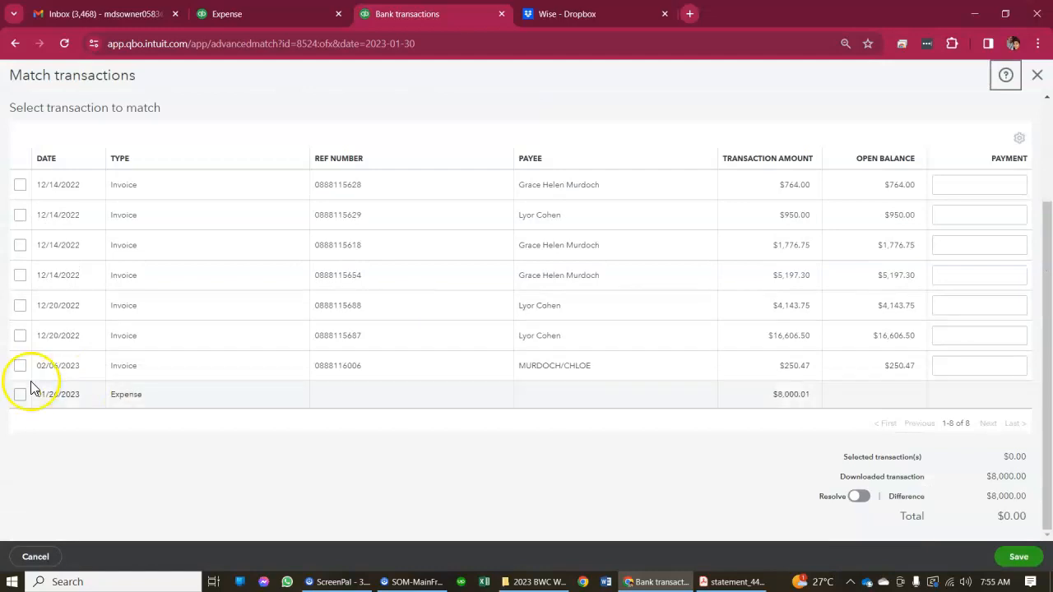
{"action": "left_click", "coordinate": [23, 406]}
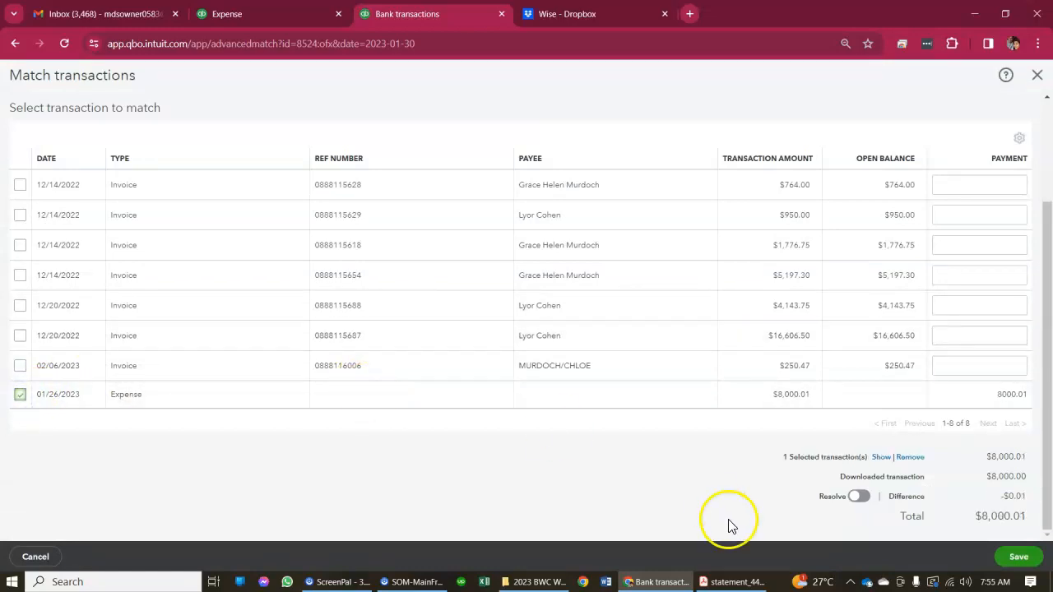
Turn on resolving the difference and enter a resolving transaction with the Miscellaneous category and an amount of -0.01
{"action": "left_click", "coordinate": [855, 499]}
{"action": "scroll", "coordinate": [723, 486], "scroll_direction": "down", "scroll_amount": 2}
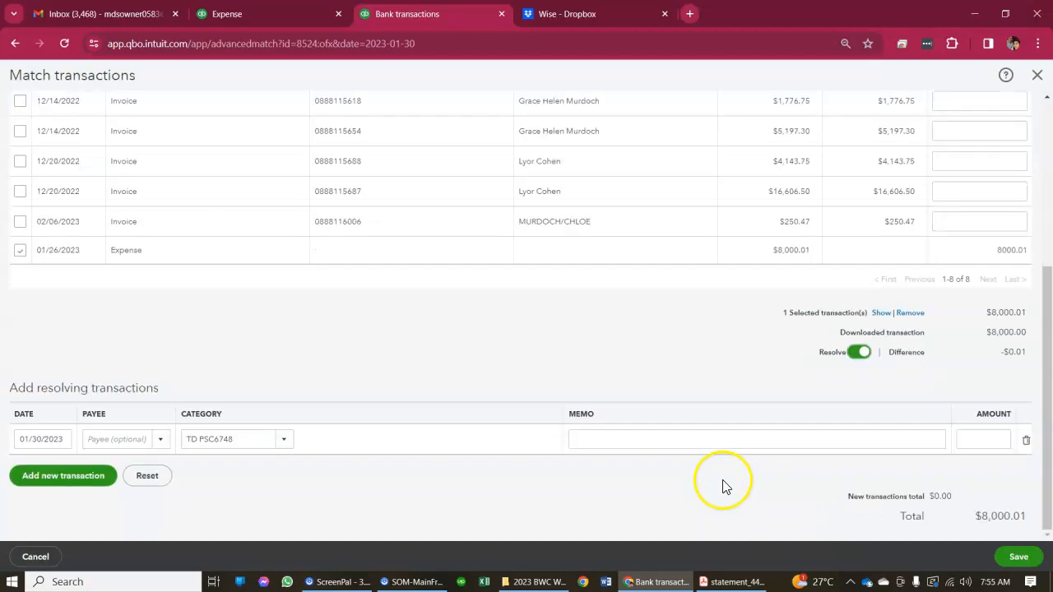
{"action": "left_click", "coordinate": [290, 444]}
{"action": "type", "text": "misce"}
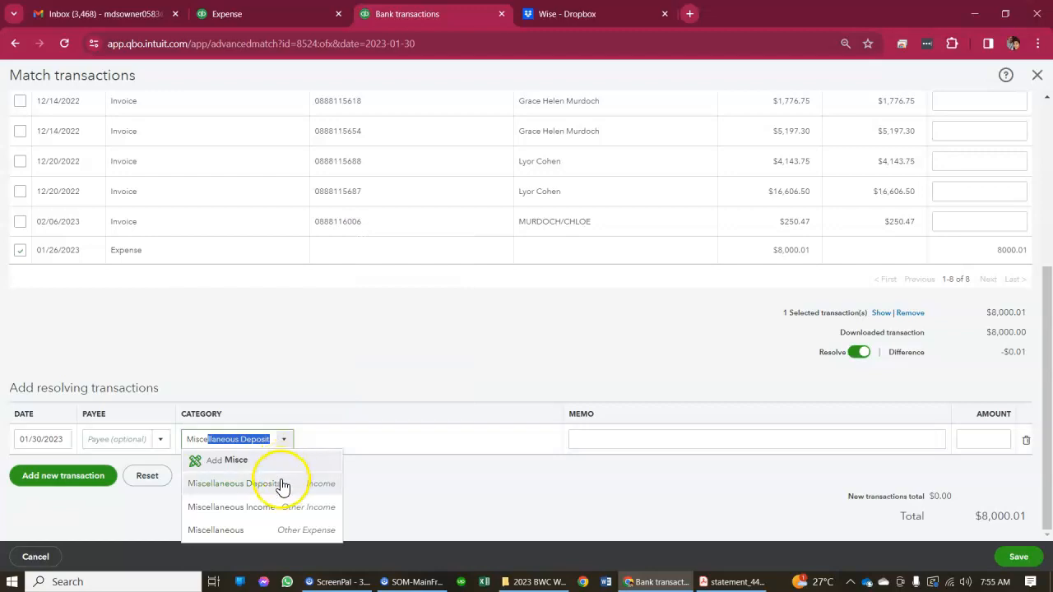
{"action": "left_click", "coordinate": [271, 524]}
{"action": "left_click", "coordinate": [972, 442]}
{"action": "type", "text": "-.01"}
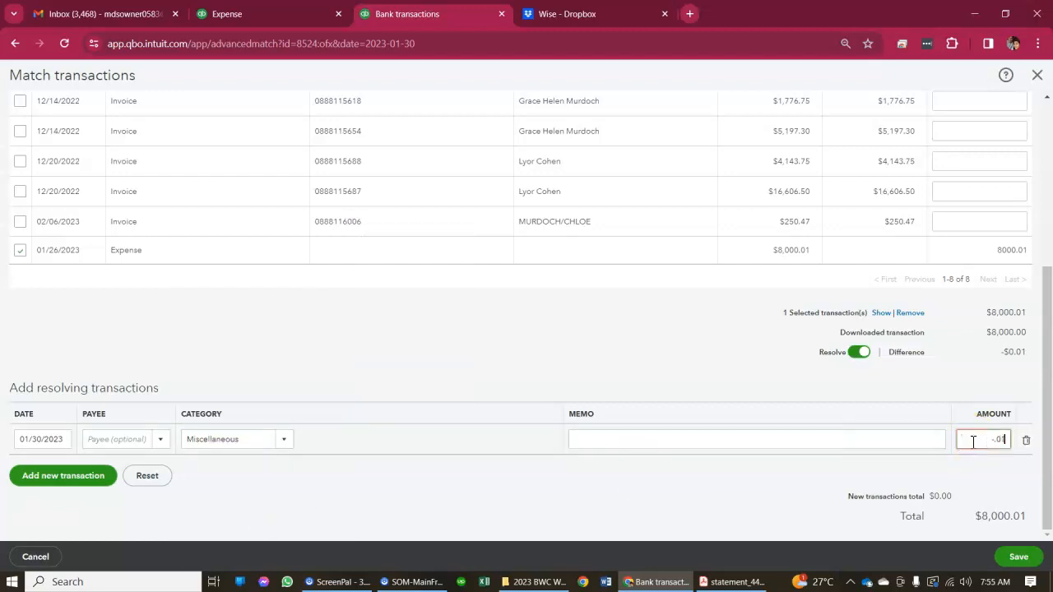
{"action": "left_click", "coordinate": [684, 337]}
Review the match details for the 01/30/2023 deposit and save the match
{"action": "scroll", "coordinate": [688, 340], "scroll_direction": "up", "scroll_amount": 4}
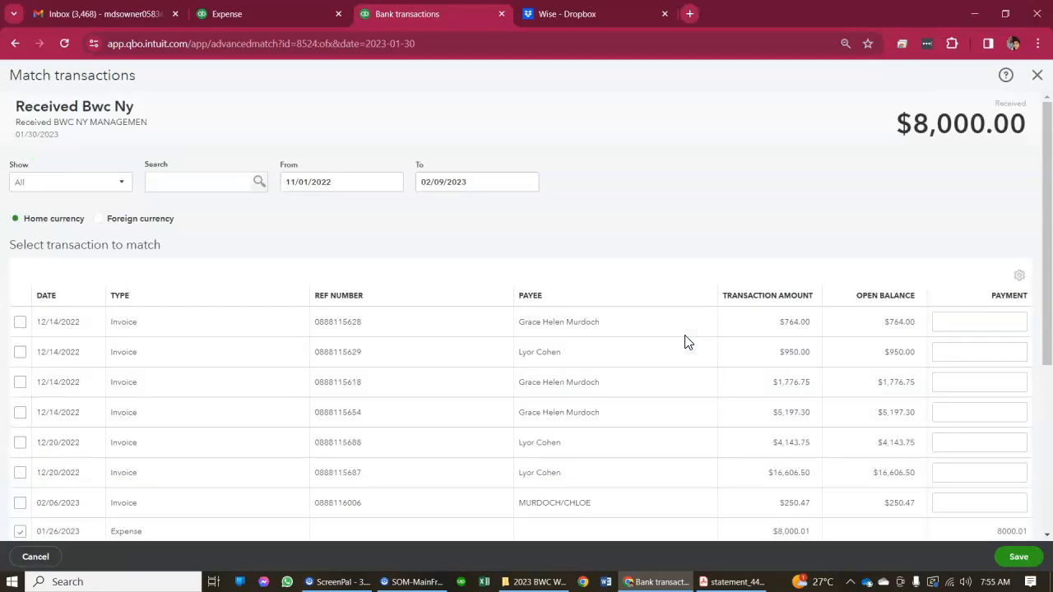
{"action": "scroll", "coordinate": [687, 340], "scroll_direction": "down", "scroll_amount": 4}
{"action": "left_click", "coordinate": [1018, 557]}
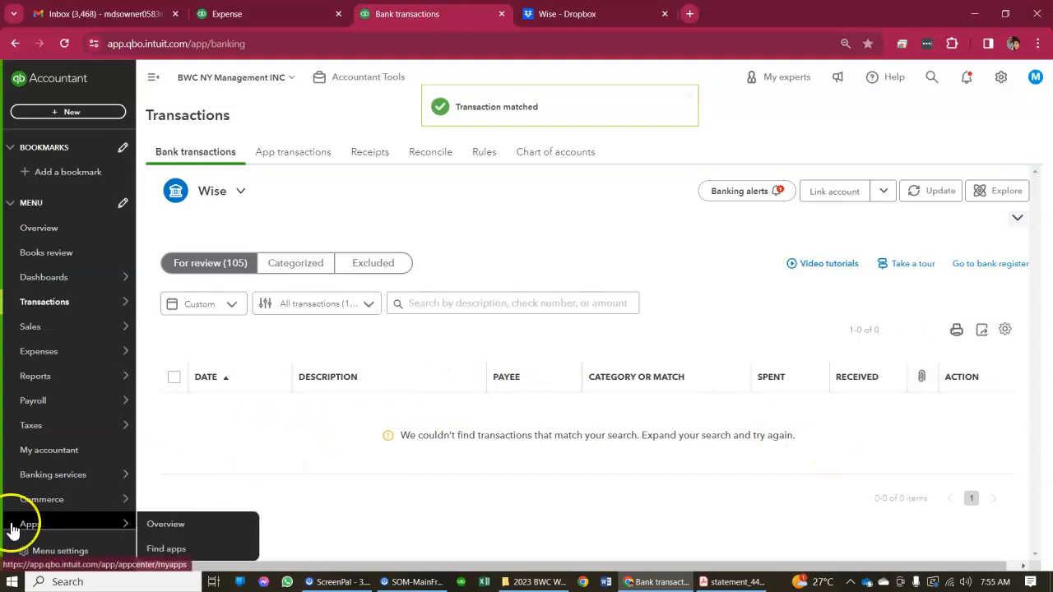
Return to the Wise reconciliation, reload it, and look through the January transactions for uncleared entries
{"action": "left_click", "coordinate": [250, 14]}
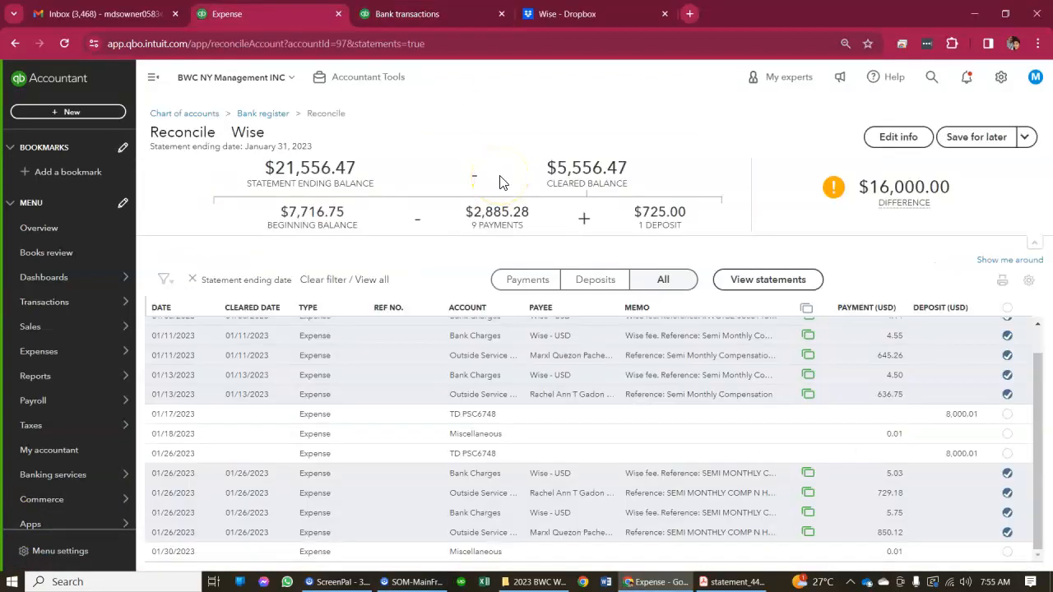
{"action": "left_click", "coordinate": [64, 43]}
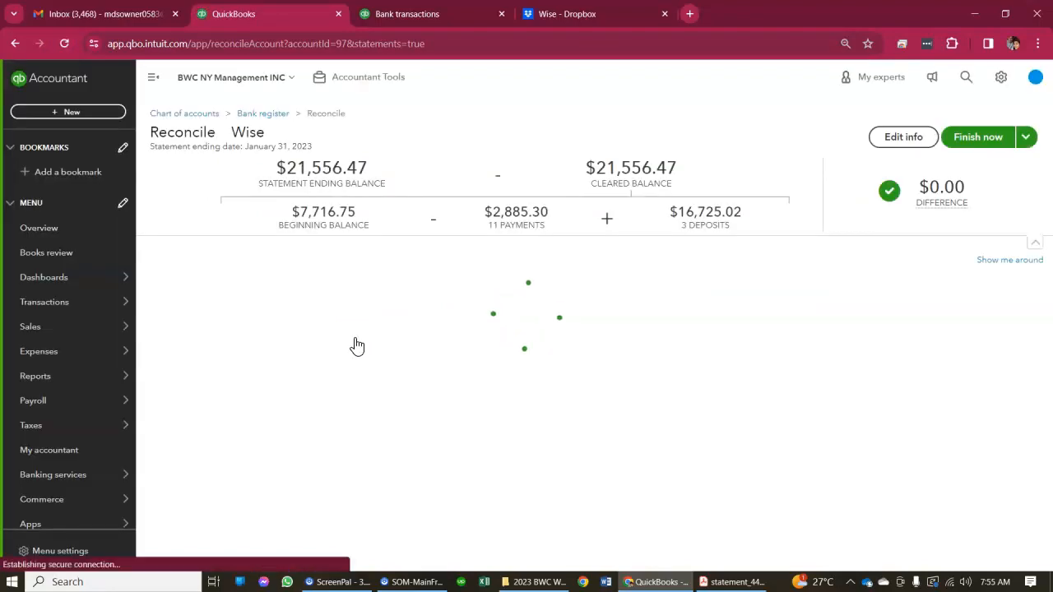
{"action": "scroll", "coordinate": [505, 435], "scroll_direction": "down", "scroll_amount": 2}
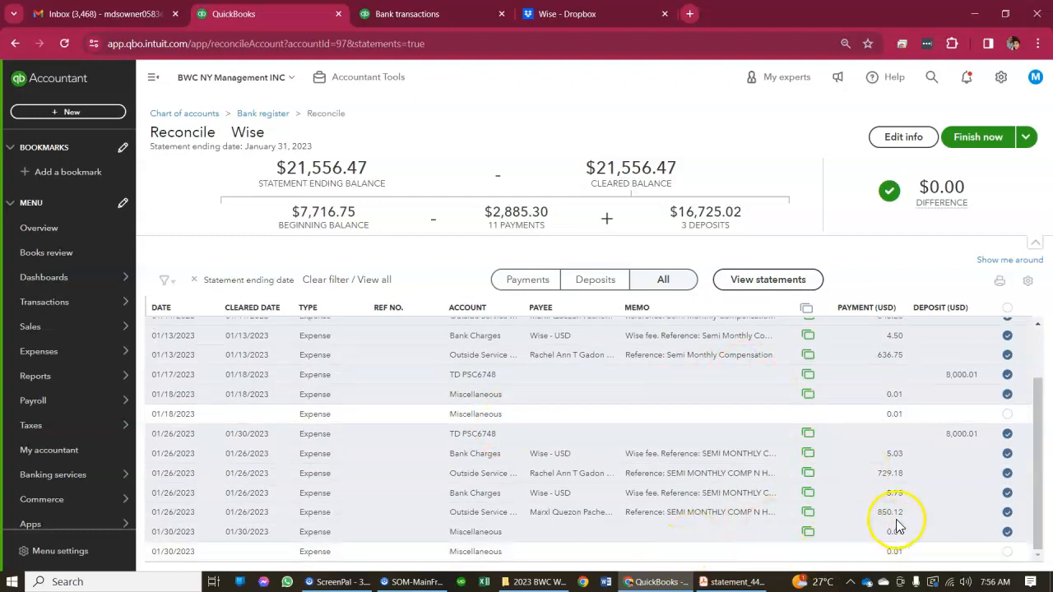
Delete the uncleared 0.01 Miscellaneous expense dated 01/18/2023 and check the remaining transactions in the reconciliation
{"action": "left_click", "coordinate": [638, 415]}
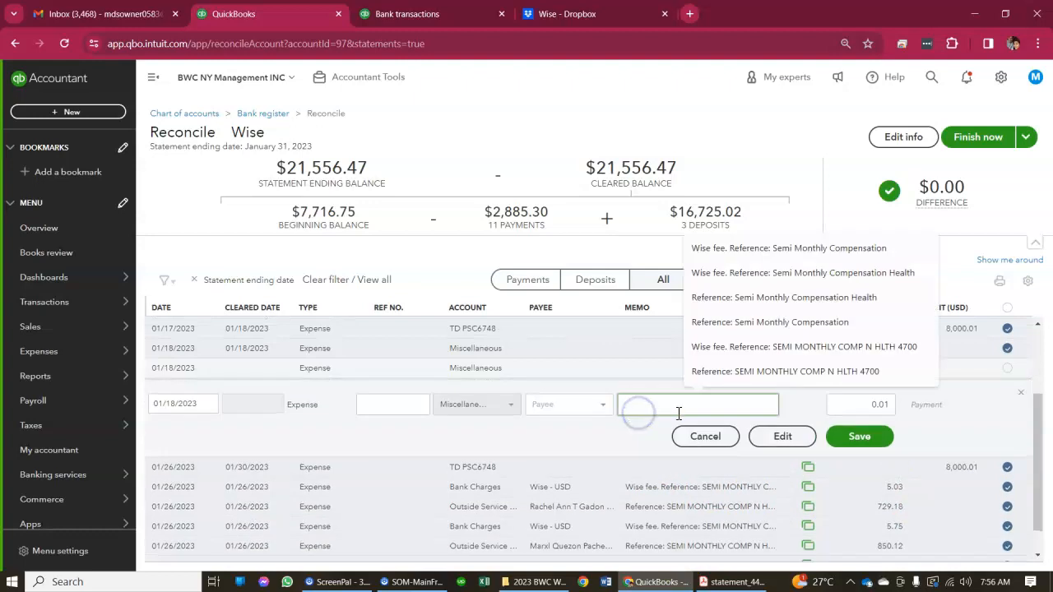
{"action": "left_click", "coordinate": [782, 435]}
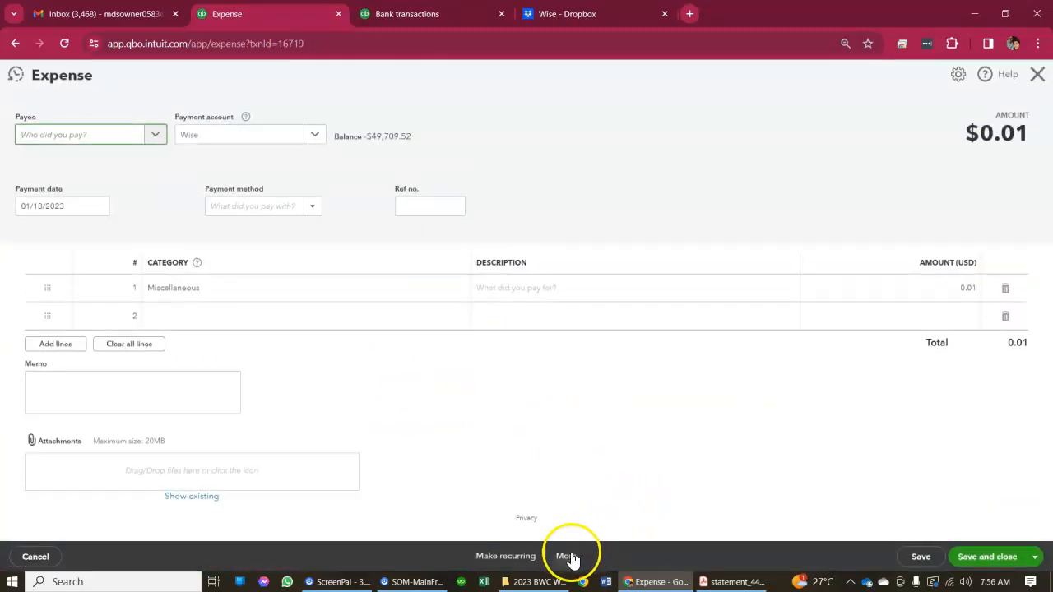
{"action": "left_click", "coordinate": [567, 557]}
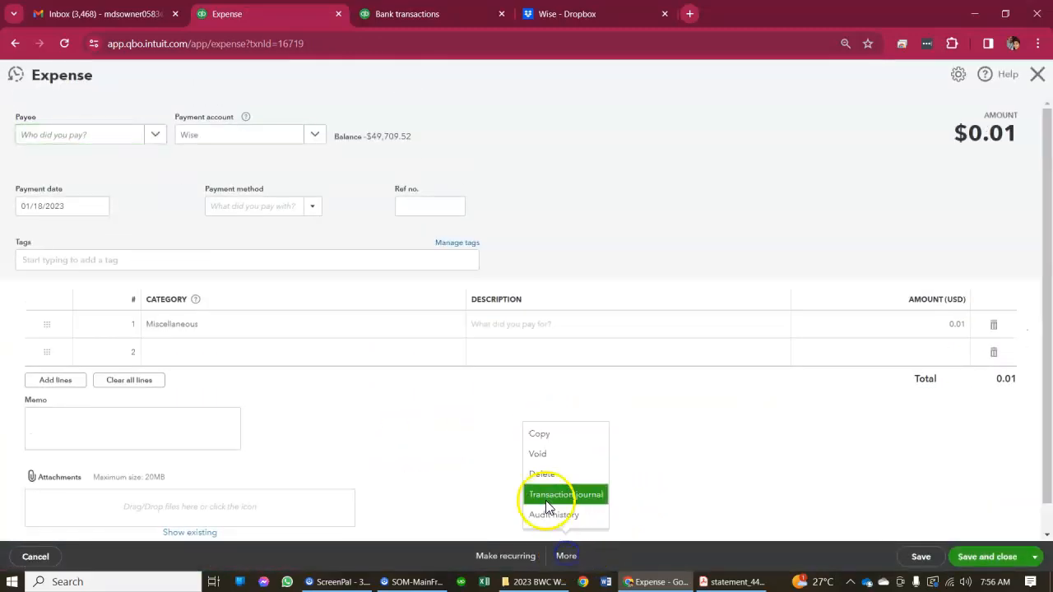
{"action": "left_click", "coordinate": [537, 475]}
{"action": "left_click", "coordinate": [601, 350]}
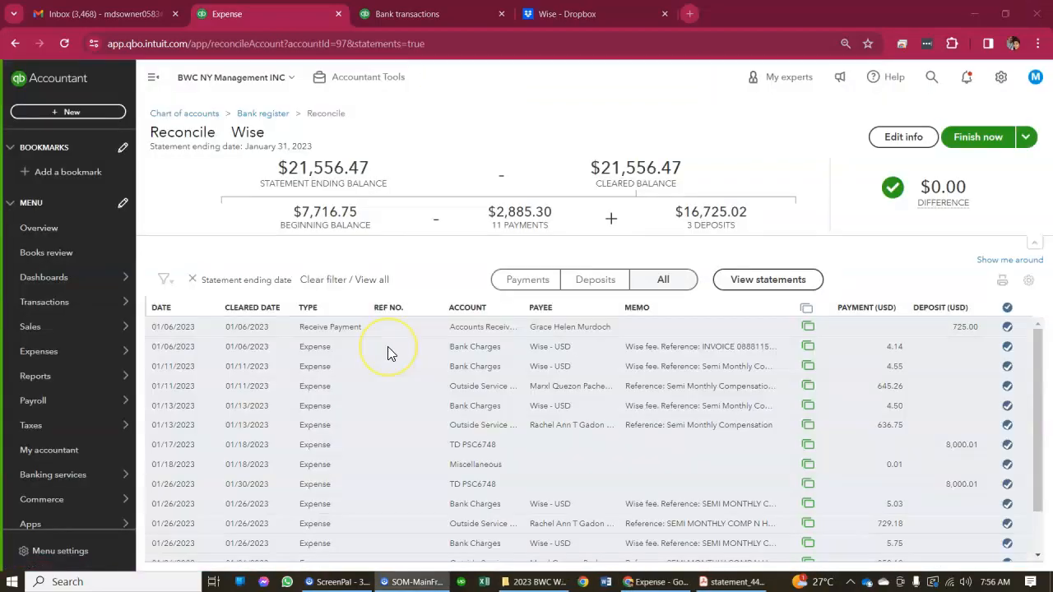
{"action": "scroll", "coordinate": [387, 346], "scroll_direction": "down", "scroll_amount": 1}
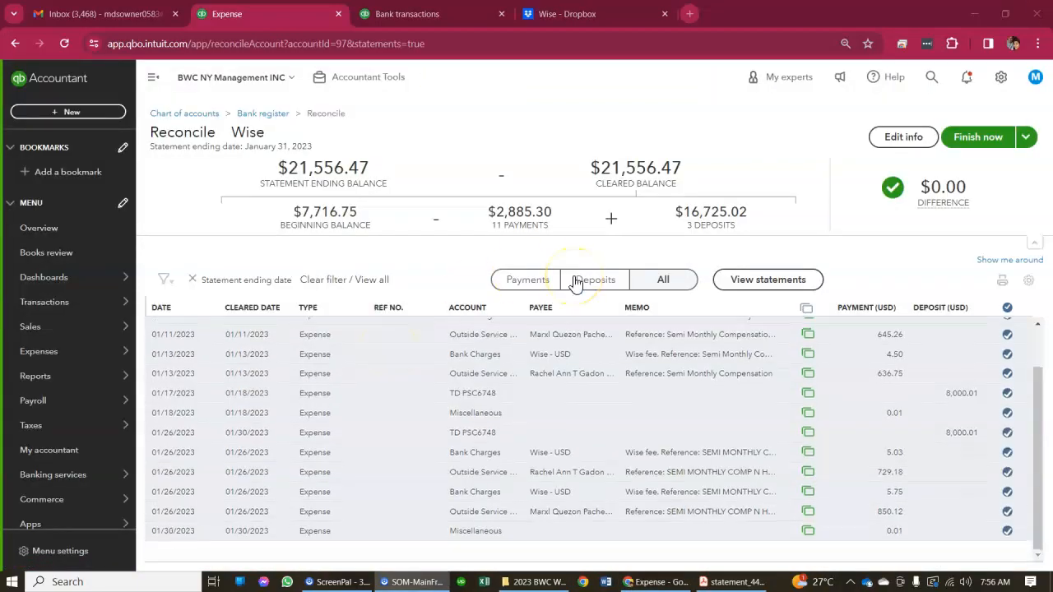